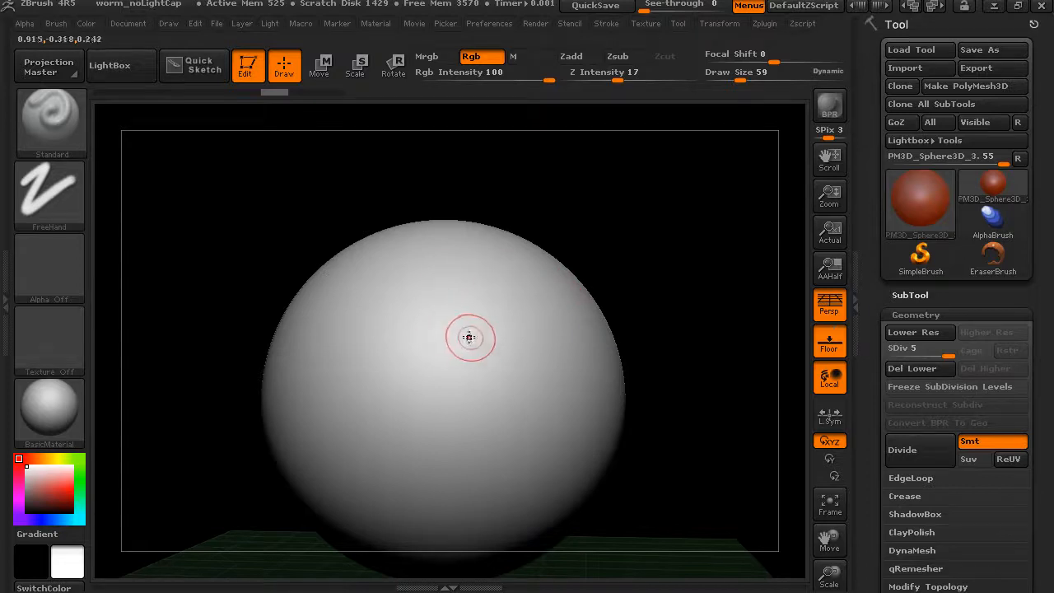
Paint a rounded mask patch on the upper right of the sphere with the MaskPen brush
key("ctrl")
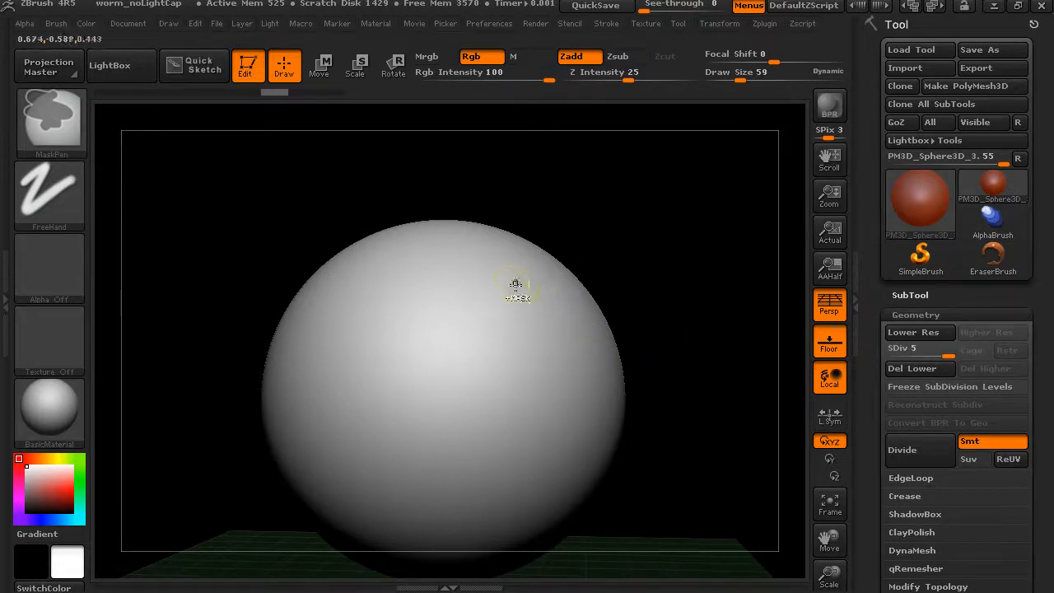
mouse_move(508, 293)
left_mouse_down("ctrl")
mouse_move(520, 354)
mouse_move(510, 284)
mouse_move(529, 363)
mouse_move(536, 314)
mouse_move(489, 316)
mouse_move(484, 361)
mouse_move(541, 313)
left_mouse_up("ctrl")
mouse_move(493, 284)
left_mouse_down("ctrl")
mouse_move(468, 372)
mouse_move(530, 303)
left_mouse_up("ctrl")
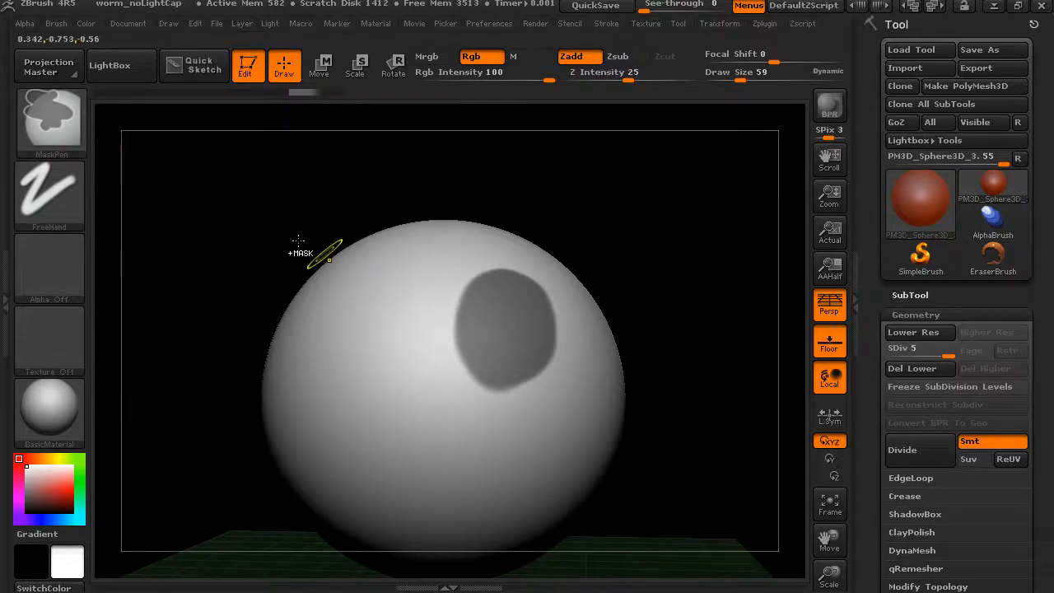
key("ctrl")
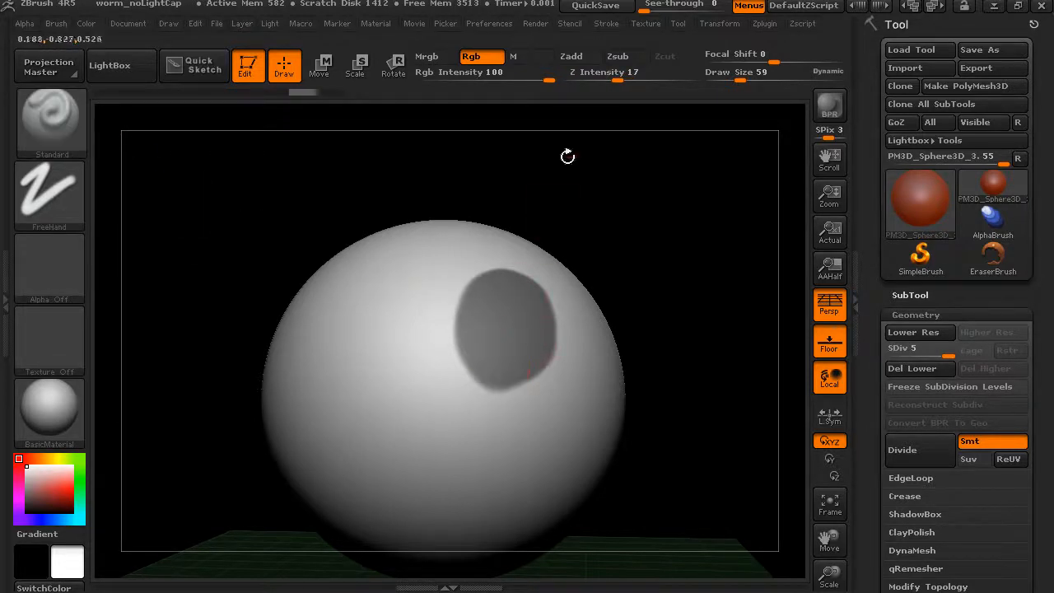
Turn on Zadd, pick a bright red, and sculpt several raised red strokes against the left edge of the mask patch
left_click(571, 56)
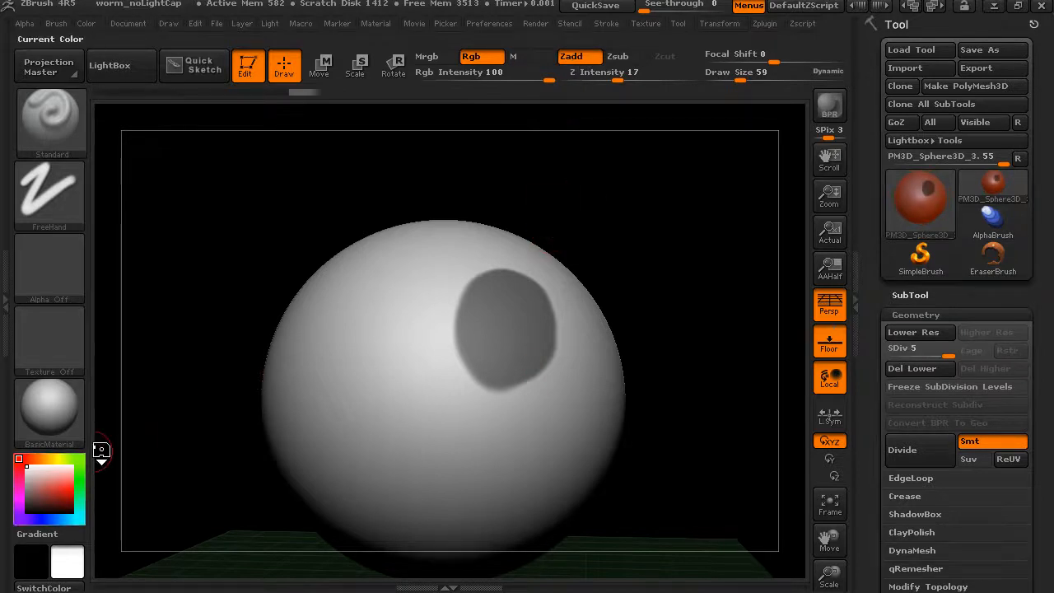
left_click(70, 492)
left_click(422, 312)
left_click_drag(427, 313, 459, 299)
mouse_move(581, 286)
left_mouse_down()
mouse_move(640, 310)
mouse_move(408, 352)
mouse_move(440, 331)
left_mouse_up()
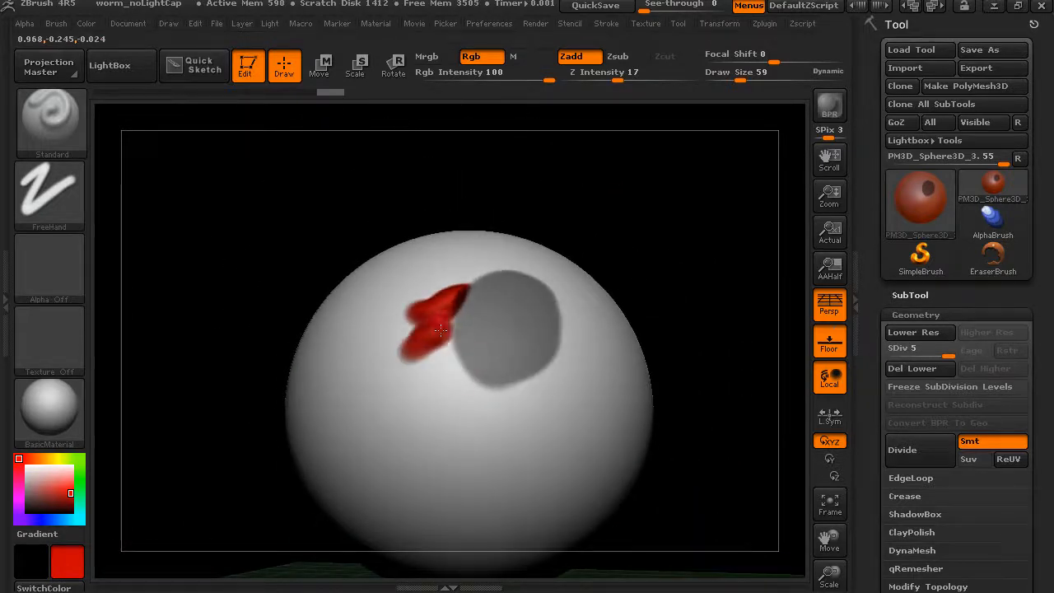
left_click_drag(437, 371, 456, 353)
Erase part of the mask patch along its right edge
mouse_move(670, 216)
left_mouse_down()
mouse_move(663, 261)
mouse_move(667, 237)
mouse_move(664, 249)
mouse_move(713, 207)
mouse_move(710, 269)
left_mouse_up()
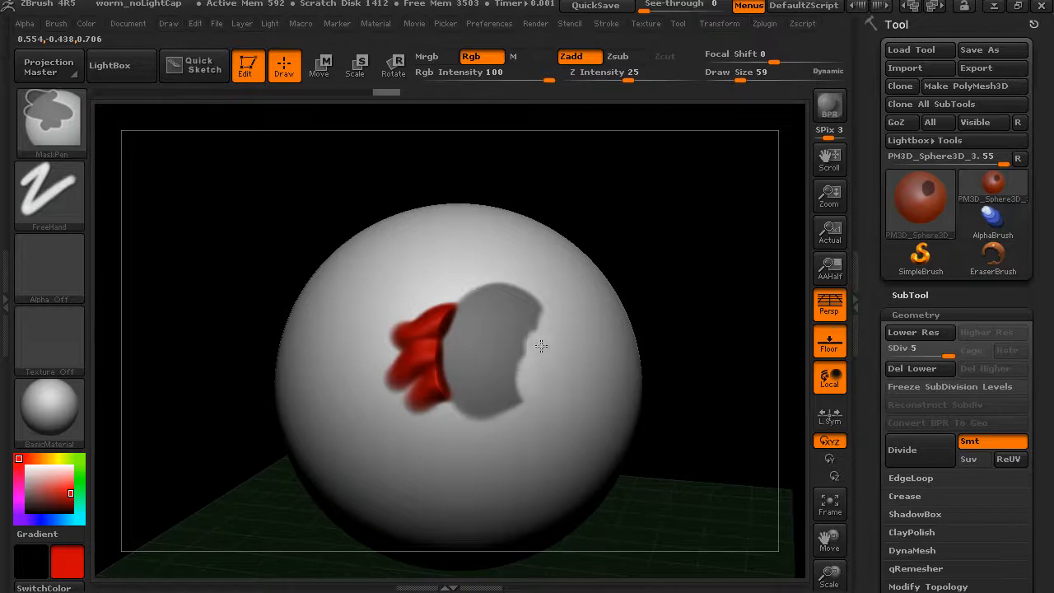
left_click_drag(531, 380, 537, 395, "ctrl+alt")
mouse_move(696, 292)
left_mouse_down("alt")
mouse_move(678, 268)
mouse_move(632, 261)
left_mouse_up("alt")
Remove the remaining mask from the sphere with masking marquees started on the empty canvas
key("ctrl")
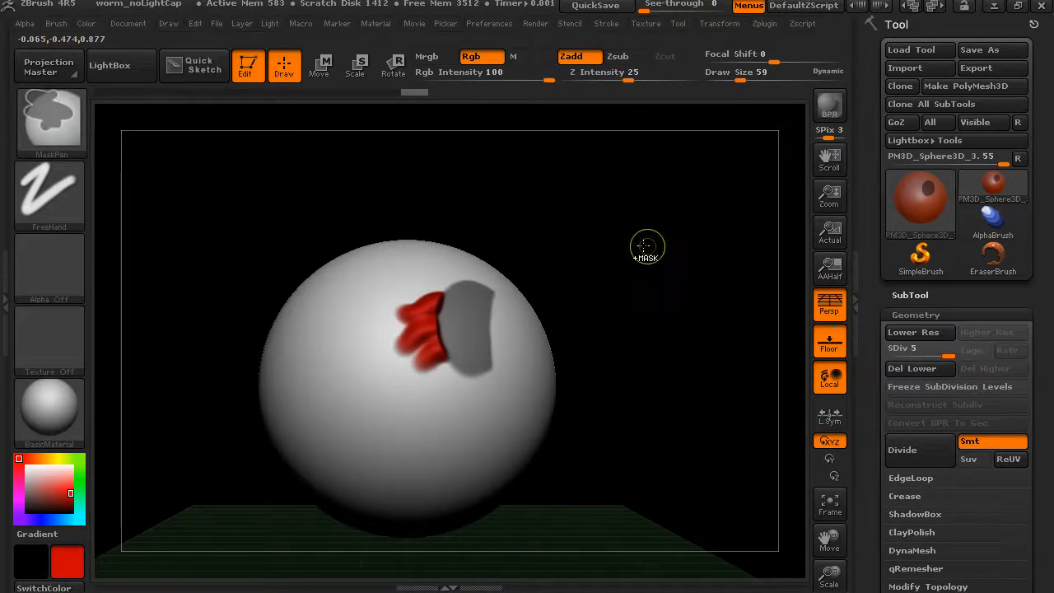
mouse_move(649, 208)
left_mouse_down("ctrl")
mouse_move(567, 513)
mouse_move(538, 527)
mouse_move(479, 519)
mouse_move(487, 521)
left_mouse_up("ctrl")
mouse_move(653, 339)
left_mouse_down()
mouse_move(655, 310)
mouse_move(648, 313)
mouse_move(668, 313)
mouse_move(675, 299)
left_mouse_up()
key("ctrl")
left_click_drag(656, 221, 414, 527, "ctrl")
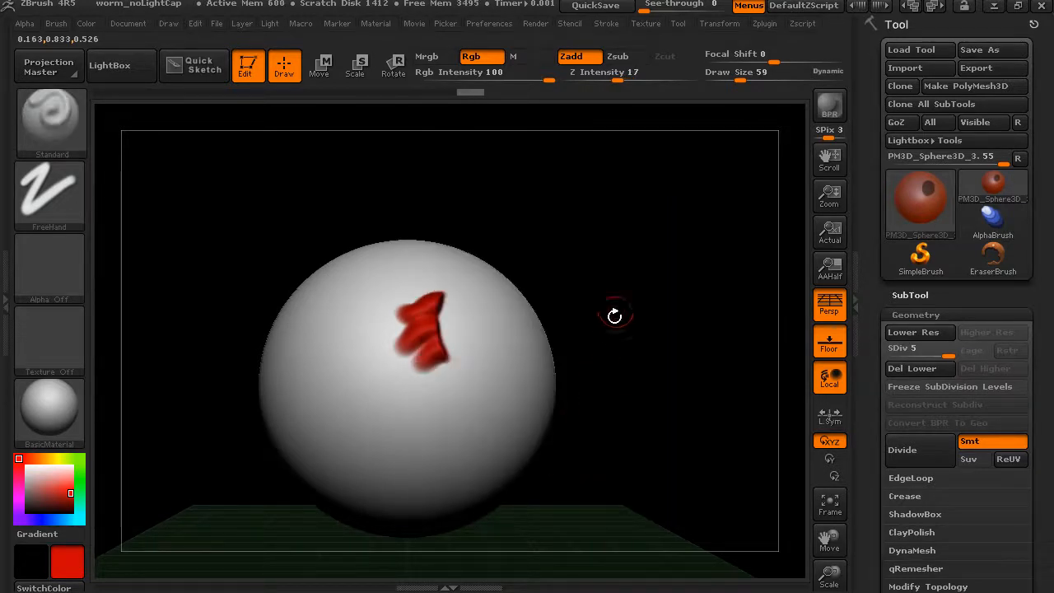
Mask a rectangular area over the left side of the sphere and extend its right edge with rounded MaskPen strokes
mouse_move(655, 229)
left_mouse_down("ctrl")
mouse_move(620, 379)
mouse_move(536, 466)
mouse_move(524, 457)
mouse_move(508, 497)
mouse_move(478, 382)
mouse_move(496, 516)
mouse_move(499, 382)
mouse_move(487, 464)
mouse_move(212, 454)
mouse_move(203, 480)
mouse_move(210, 459)
left_mouse_up("ctrl")
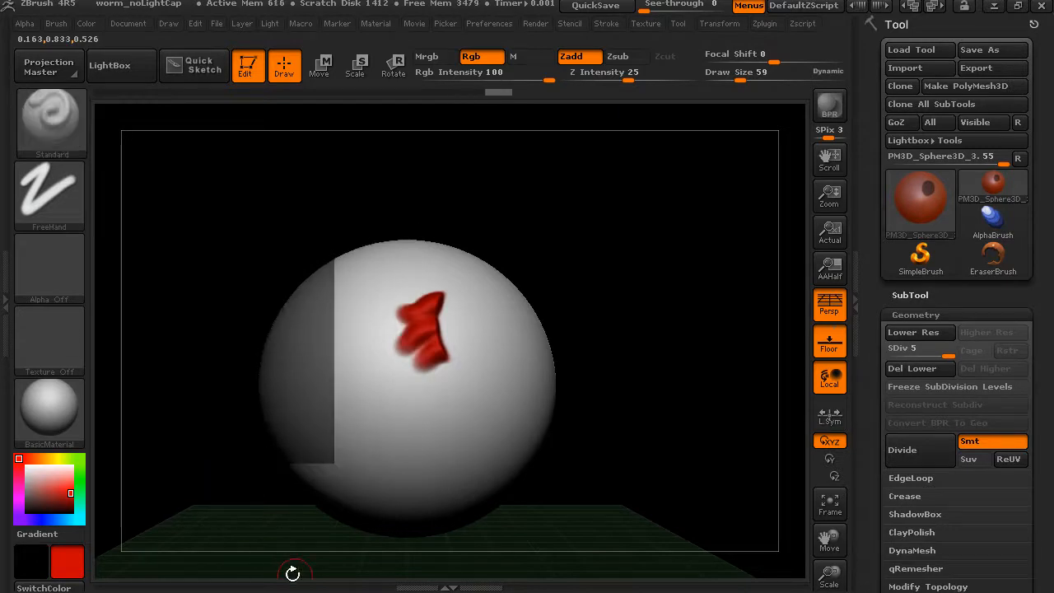
mouse_move(261, 519)
left_mouse_down("ctrl")
mouse_move(435, 437)
mouse_move(431, 424)
left_mouse_up("ctrl")
left_click_drag(607, 308, 593, 324)
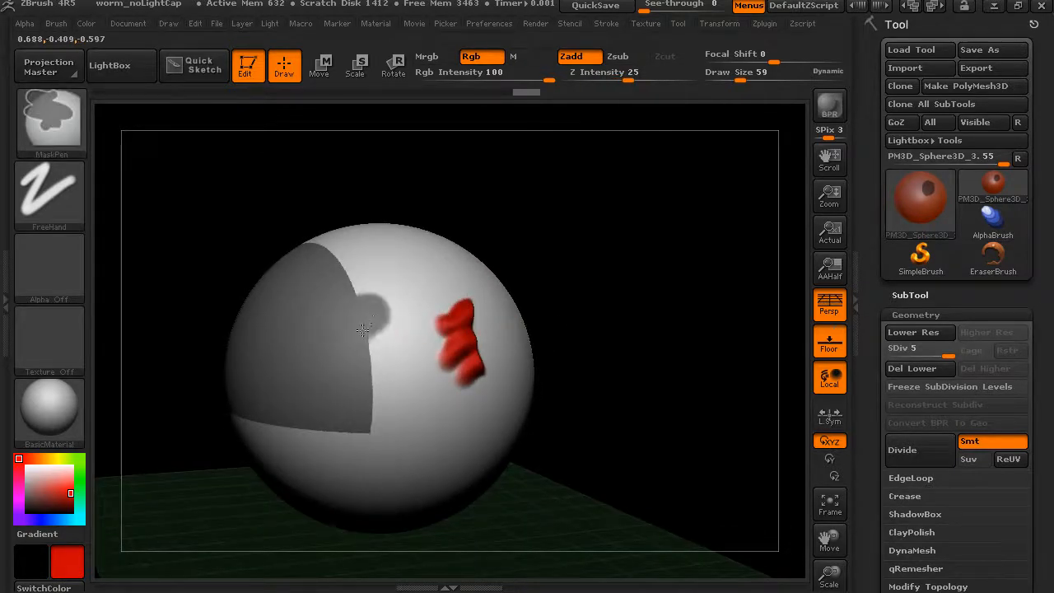
left_click_drag(575, 221, 302, 285)
mouse_move(495, 230)
left_mouse_down()
mouse_move(613, 231)
mouse_move(443, 259)
left_mouse_up()
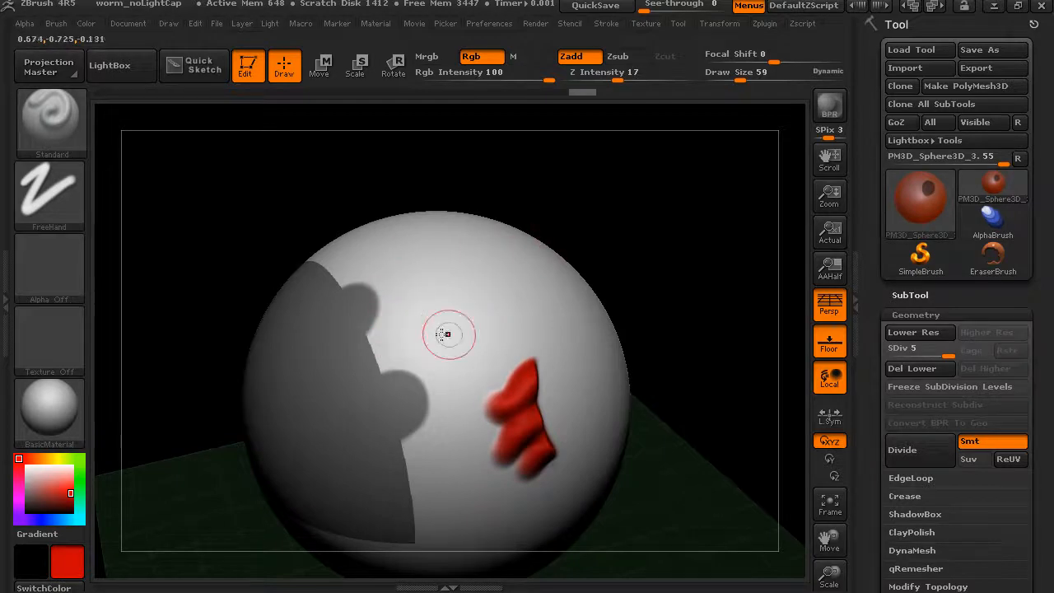
left_click_drag(610, 206, 554, 235)
left_click_drag(342, 350, 347, 350, "ctrl")
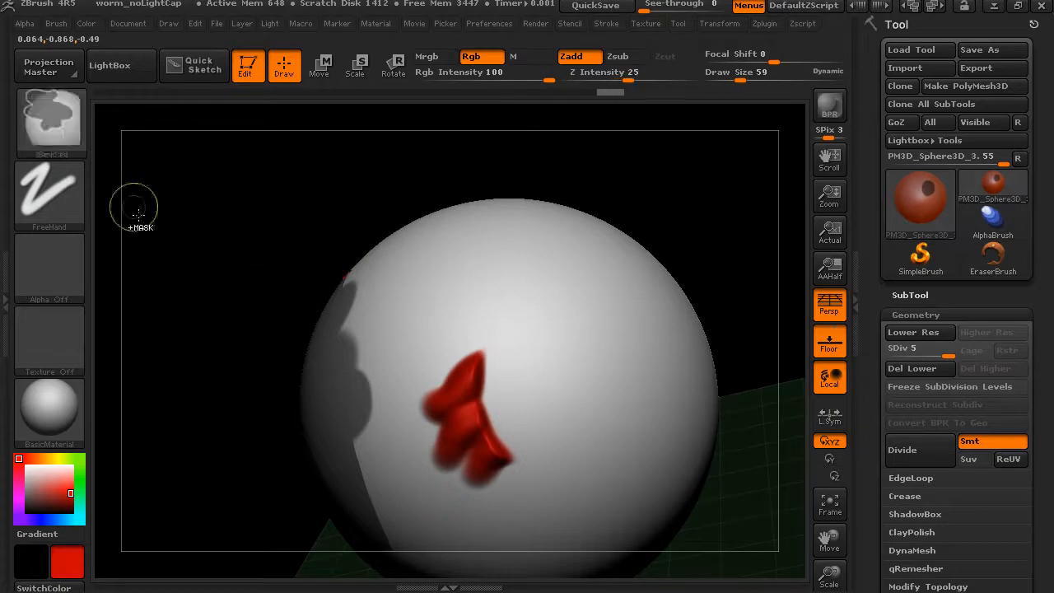
Switch the masking brush to MaskLasso and mask freeform areas across the upper right and top of the sphere
left_click(56, 125)
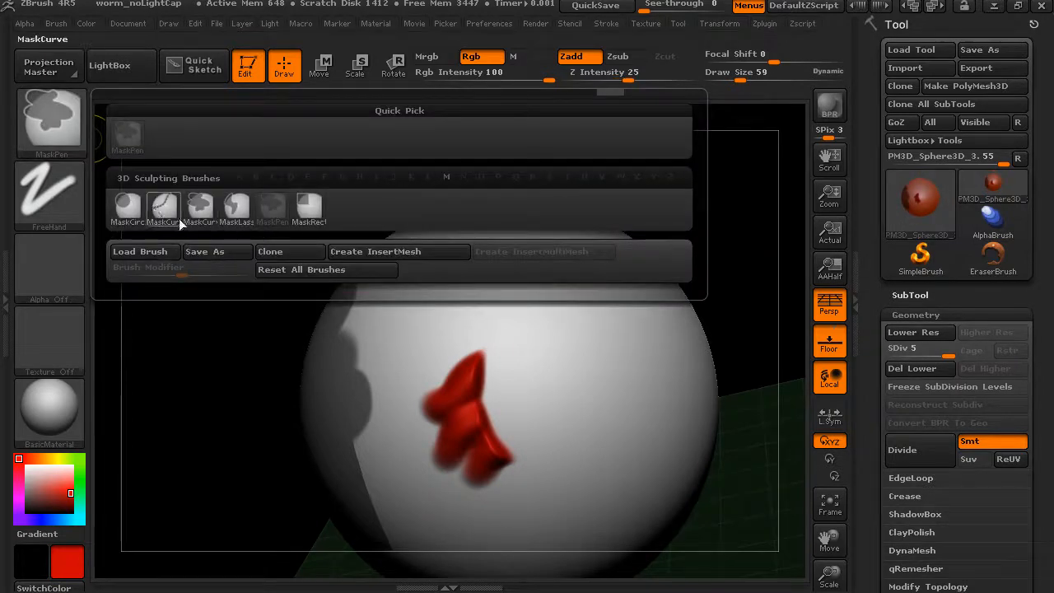
mouse_move(315, 218)
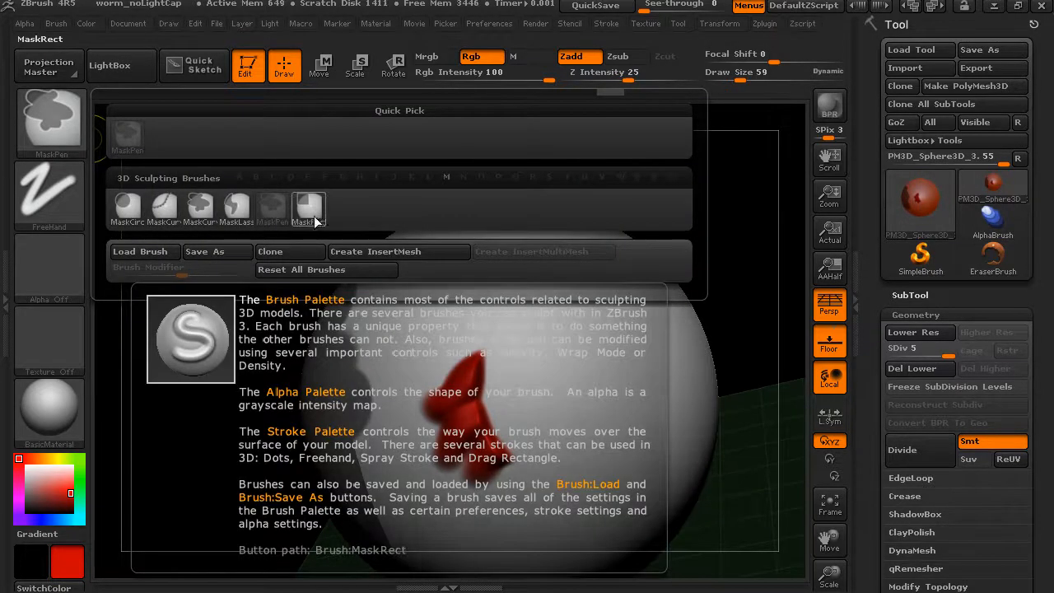
left_click(236, 216)
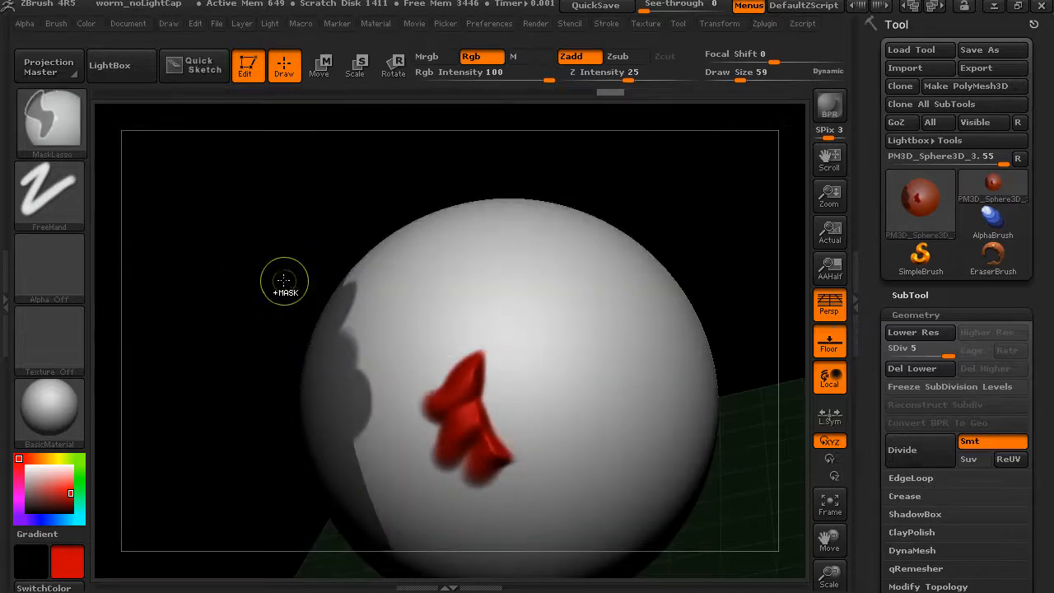
mouse_move(581, 171)
left_mouse_down("ctrl")
mouse_move(672, 399)
mouse_move(743, 375)
left_mouse_up("ctrl")
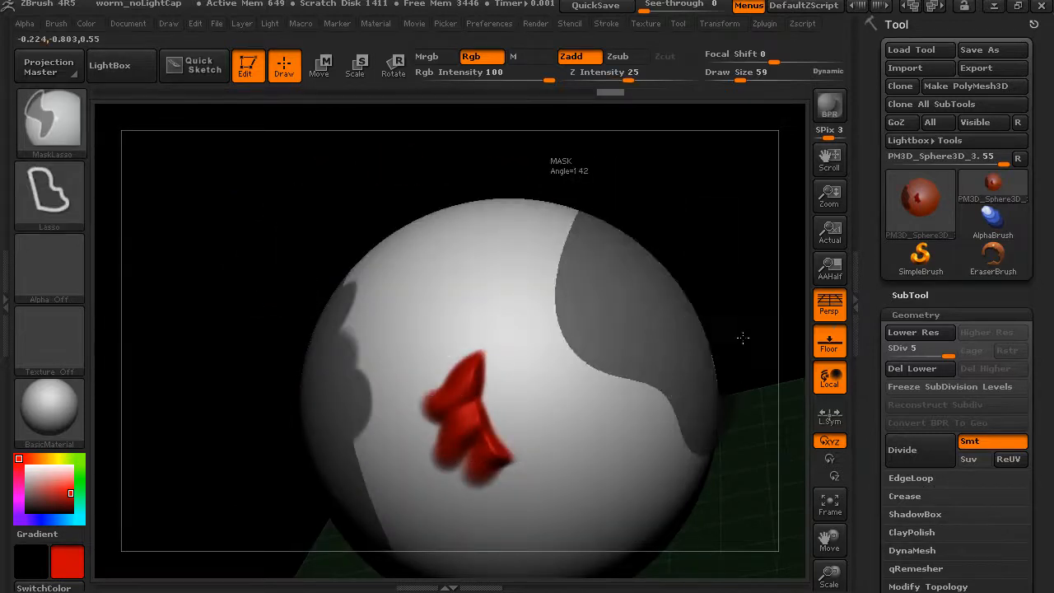
left_click_drag(747, 223, 609, 229)
mouse_move(255, 265)
left_mouse_down("ctrl")
mouse_move(346, 310)
mouse_move(413, 322)
mouse_move(460, 298)
mouse_move(283, 244)
left_mouse_up("ctrl")
left_click_drag(527, 224, 485, 220)
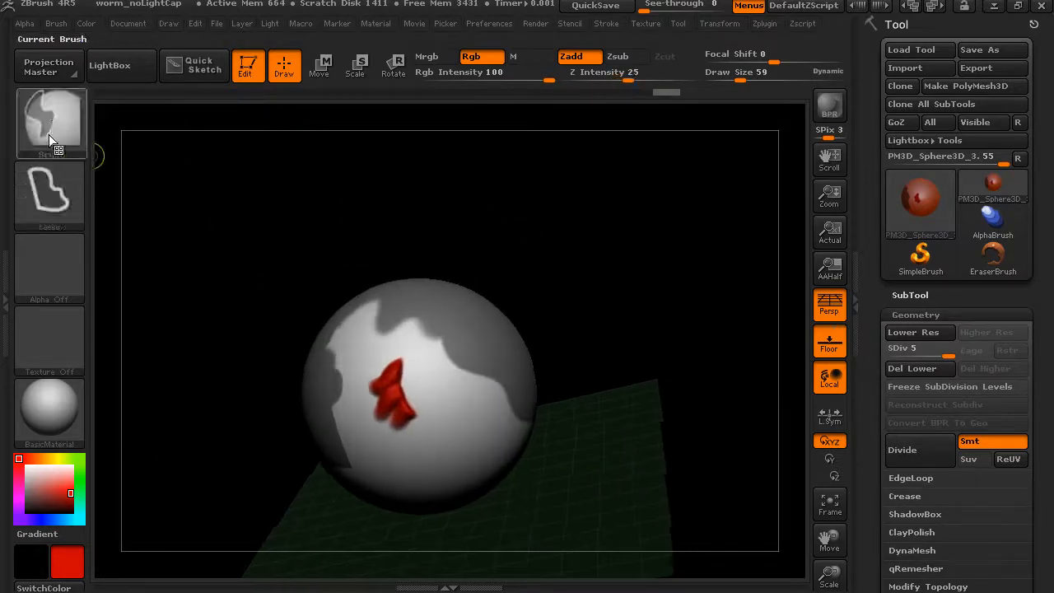
Switch the masking brush to MaskCurvePen
left_click(76, 142, "ctrl")
mouse_move(206, 217)
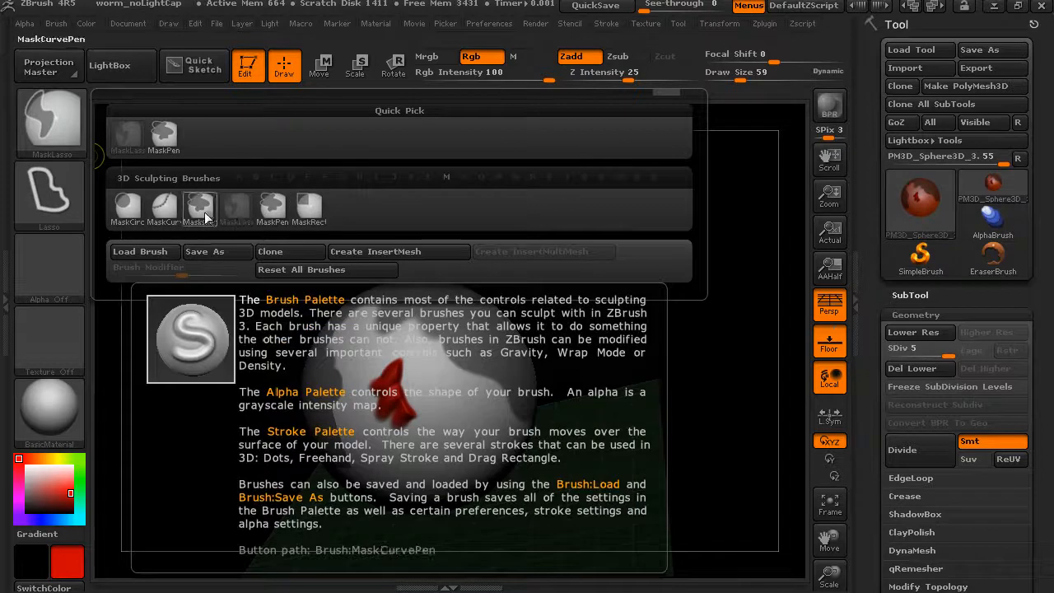
left_click(205, 213, "ctrl")
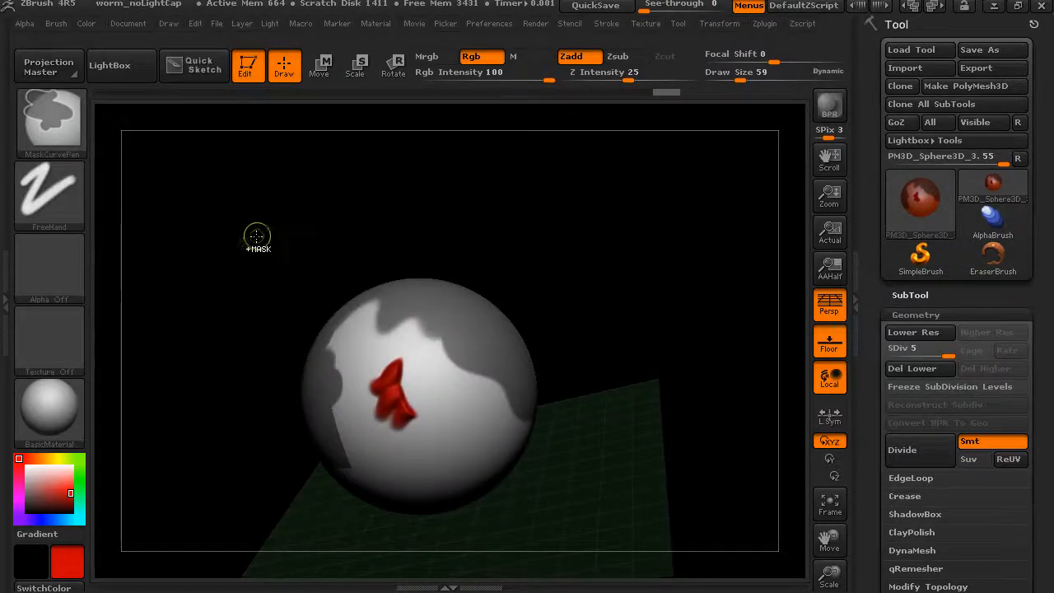
key("ctrl")
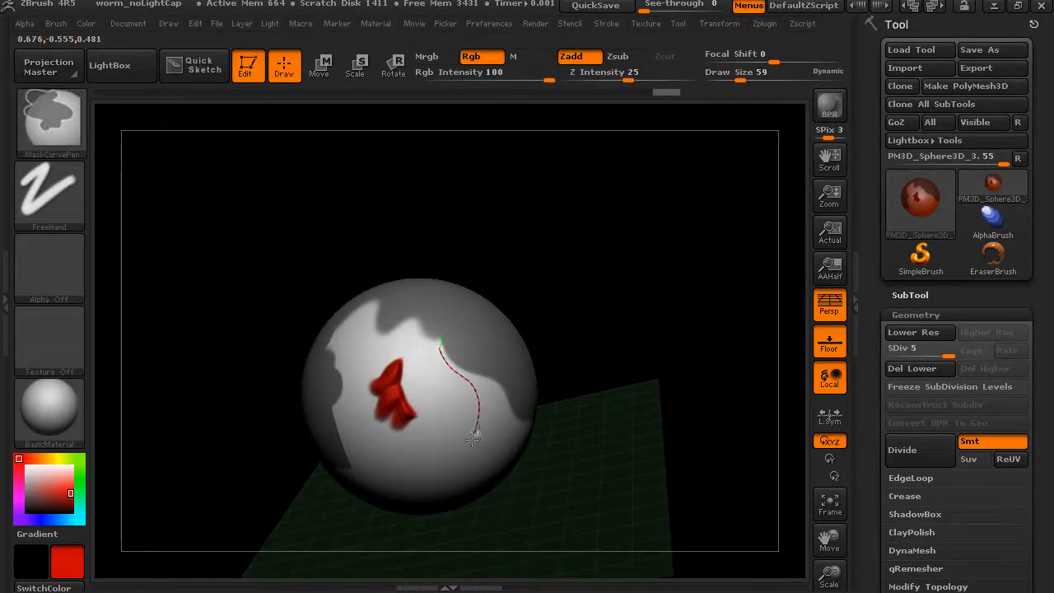
left_click_drag(460, 446, 461, 449, "ctrl")
left_click_drag(476, 372, 455, 370)
key("ctrl+z")
Draw an S-shaped mask curve from the masked top of the sphere down past the right side of the red detail
left_click_drag(392, 320, 407, 357, "ctrl")
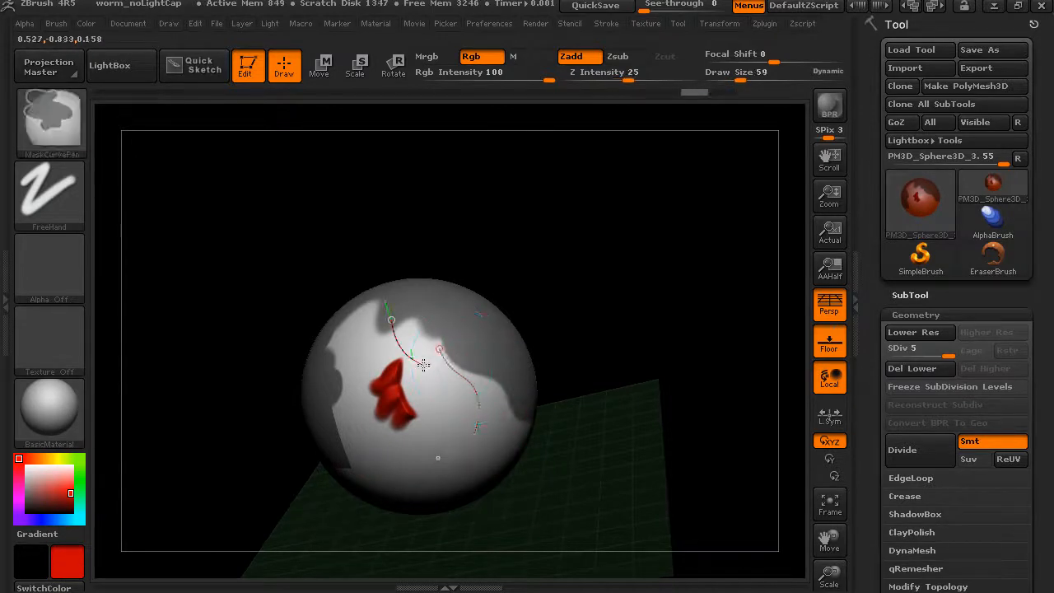
left_click_drag(434, 428, 434, 429, "ctrl")
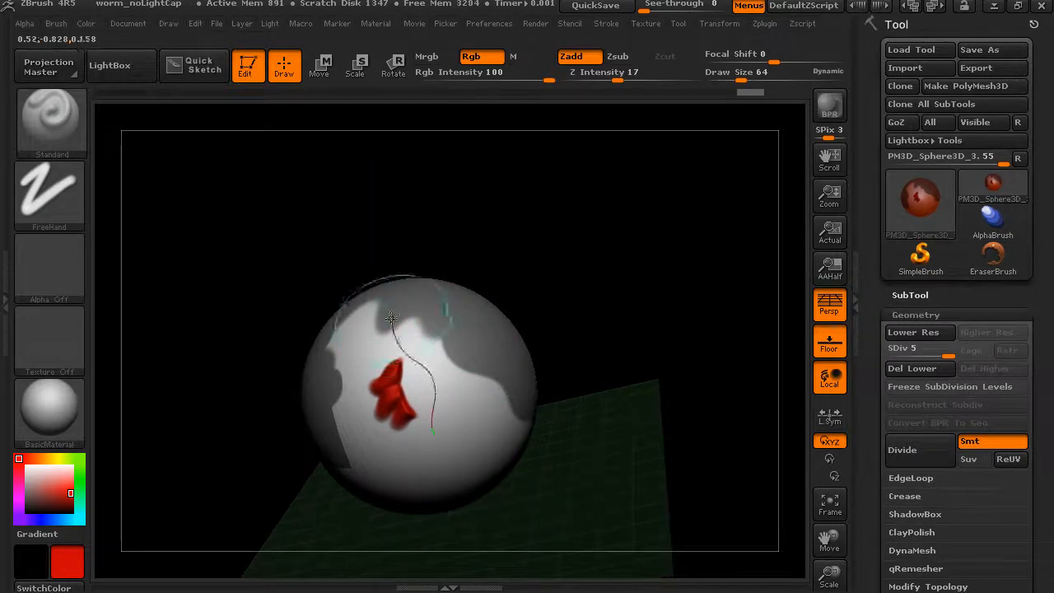
left_click(433, 430)
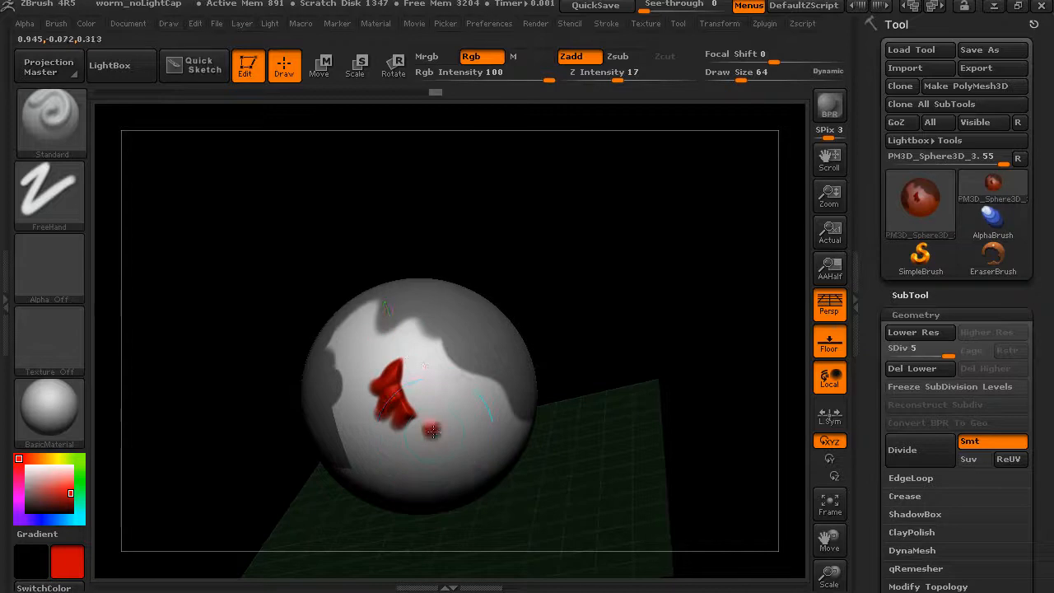
key("ctrl+z")
left_click_drag(421, 331, 483, 448)
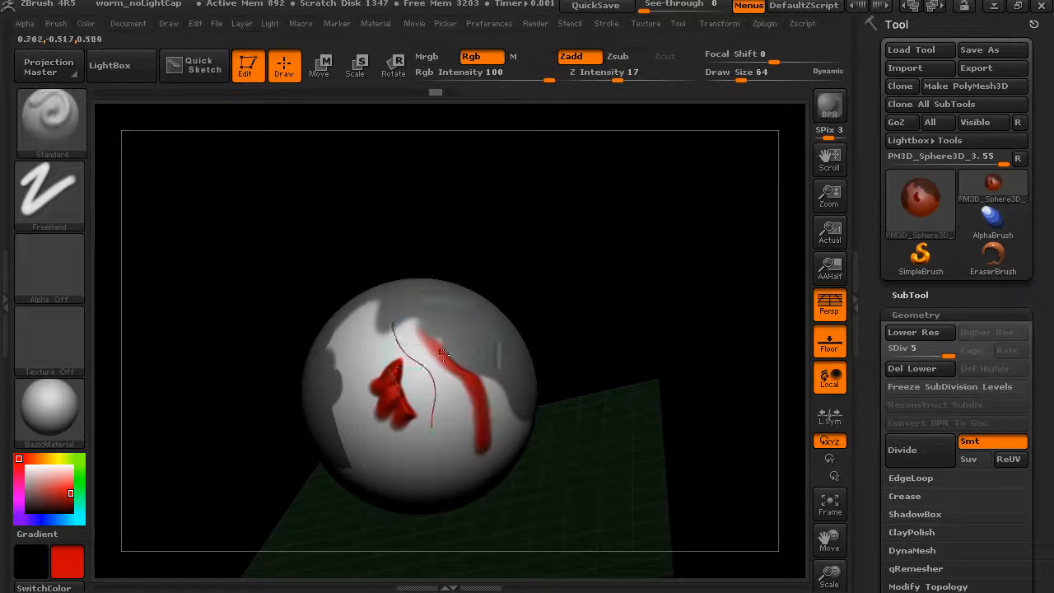
left_click(392, 319)
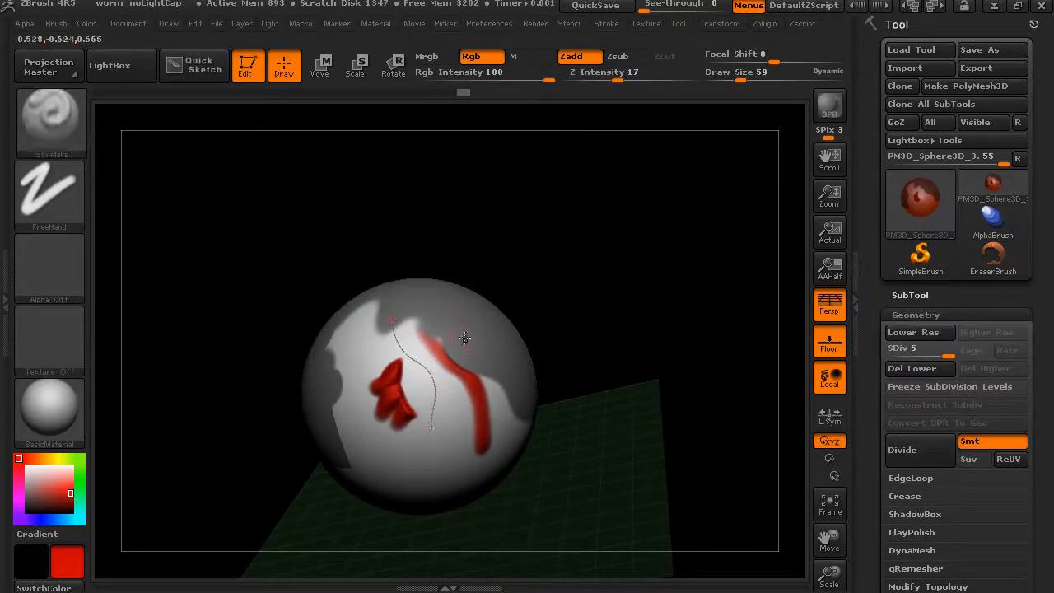
key("ctrl+z")
Mask a strip along the curve beside the red detail and pull the curve's upper end toward the sphere's top
left_click_drag(541, 285, 523, 313)
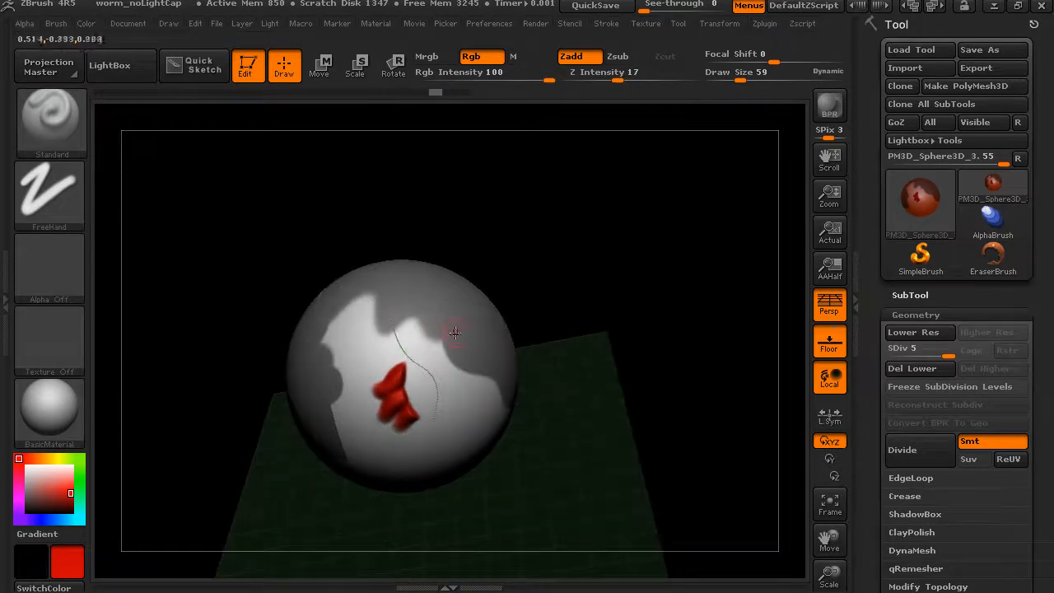
left_click_drag(411, 320, 465, 380)
left_click_drag(411, 318, 365, 293, "ctrl")
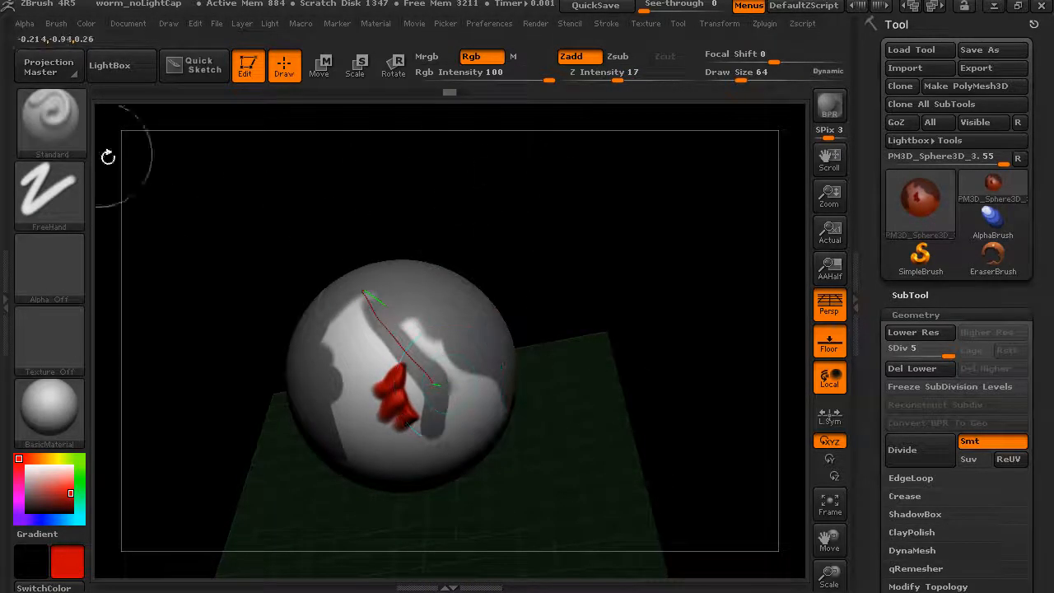
Switch the masking brush to MaskCurve and mask the right side of the sphere with a curve running from top to lower right
left_click(80, 150)
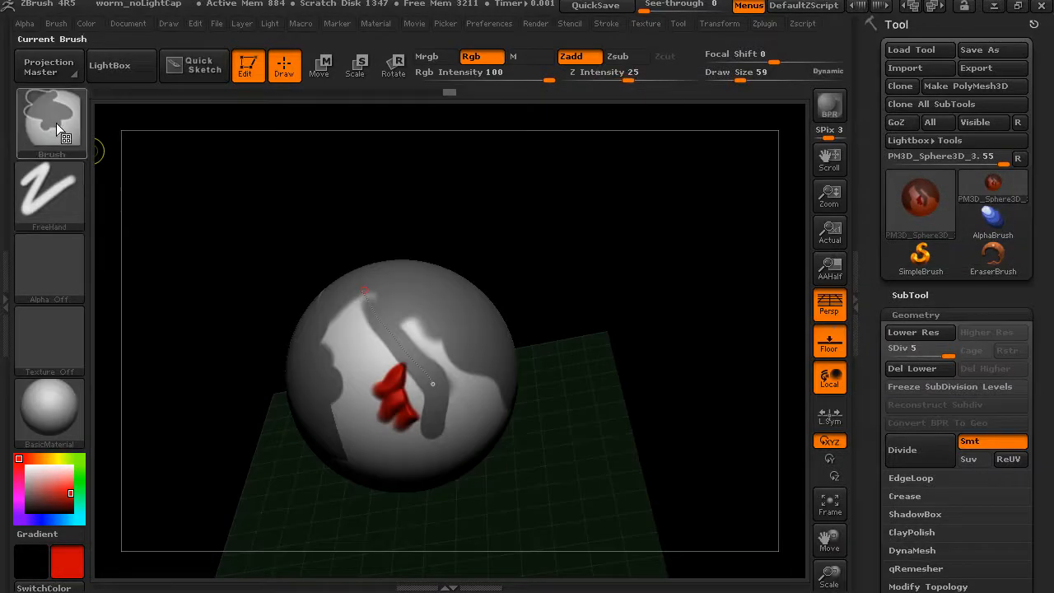
left_click(56, 123)
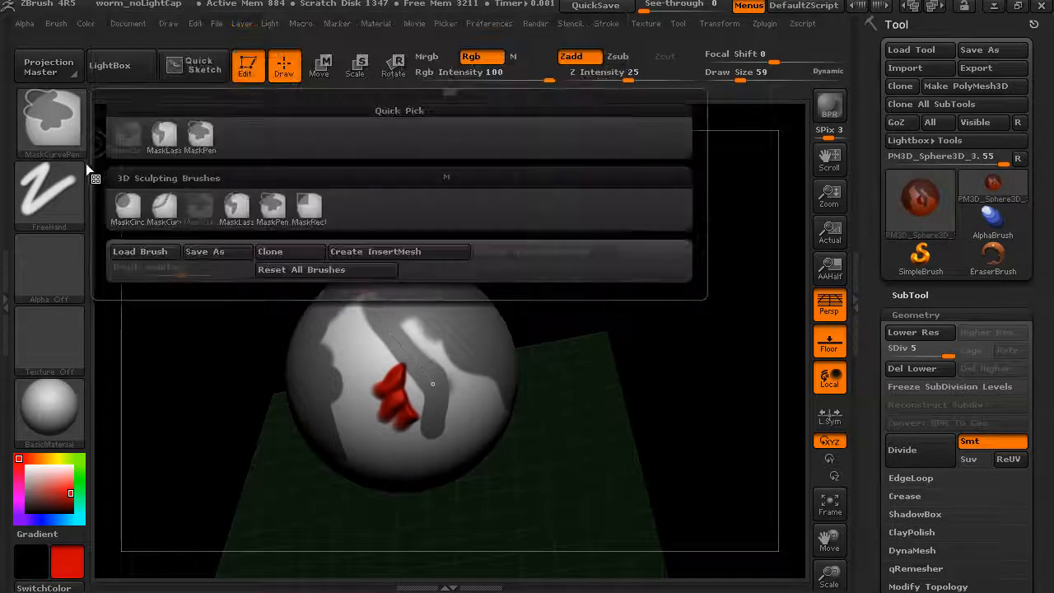
left_click(165, 218)
mouse_move(417, 240)
left_mouse_down()
mouse_move(429, 301)
mouse_move(494, 349)
mouse_move(581, 274)
mouse_move(565, 325)
mouse_move(518, 324)
mouse_move(515, 432)
mouse_move(592, 434)
left_mouse_up()
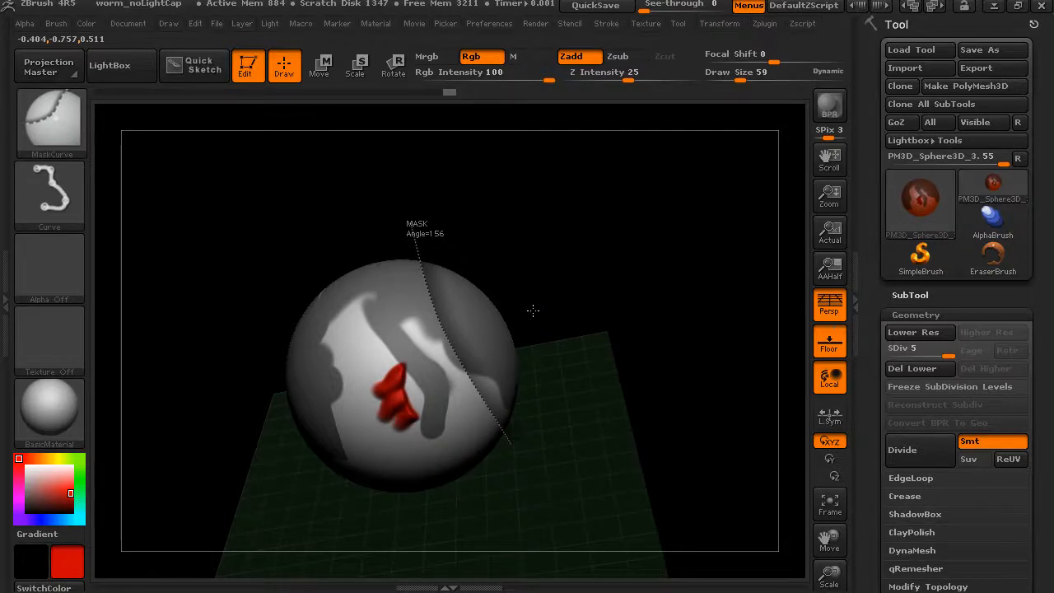
mouse_move(532, 250)
left_mouse_down()
mouse_move(513, 221)
mouse_move(535, 229)
mouse_move(531, 281)
left_mouse_up()
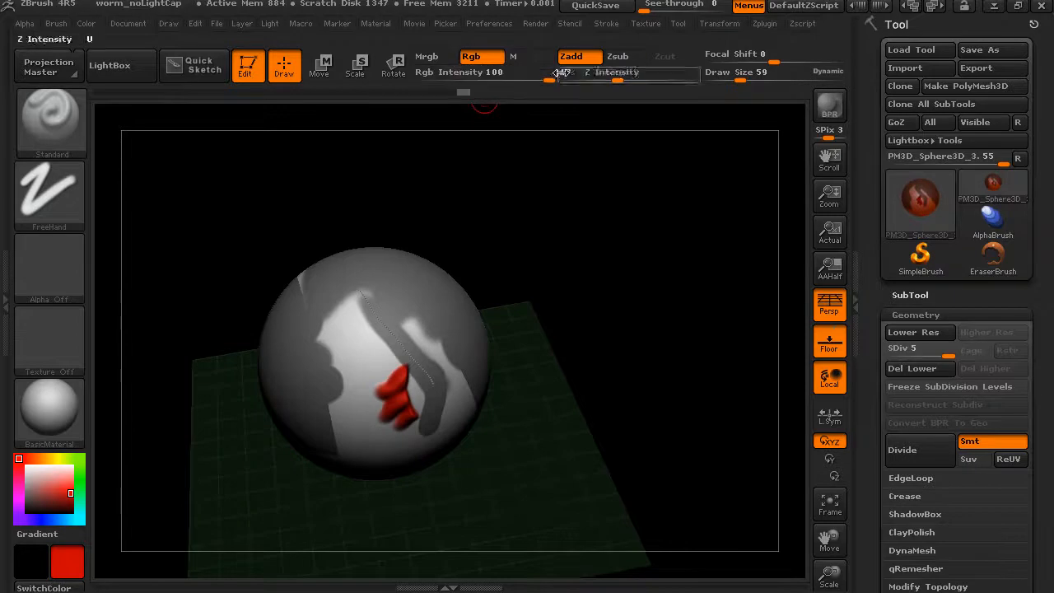
Open the tool's Masking options and clear every mask from the sphere
left_click_drag(508, 247, 506, 220)
left_click_drag(498, 284, 457, 334)
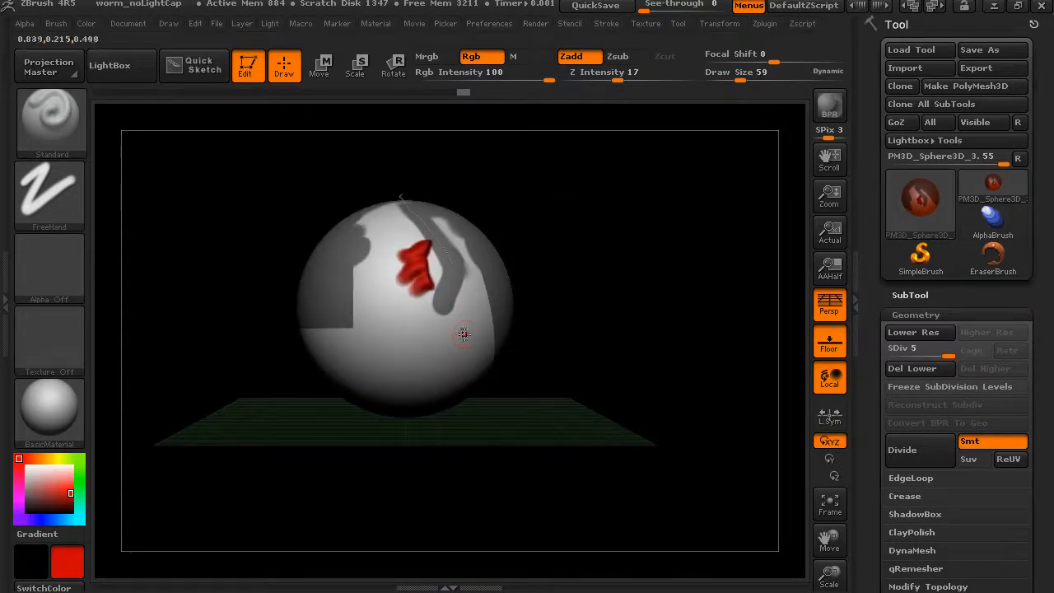
left_click_drag(871, 256, 883, 102)
left_click(904, 217)
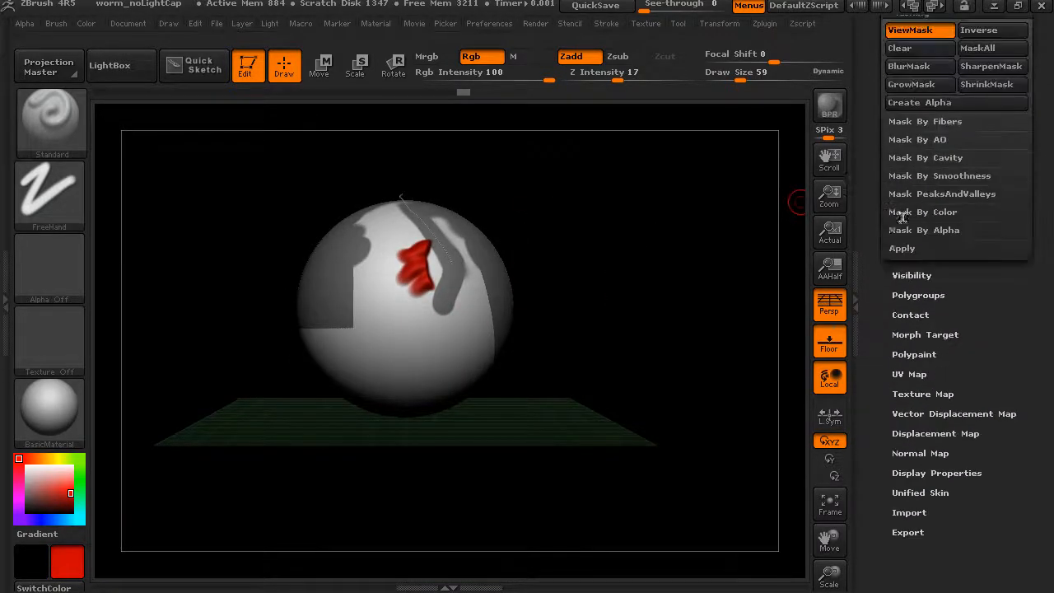
left_click_drag(878, 252, 876, 338)
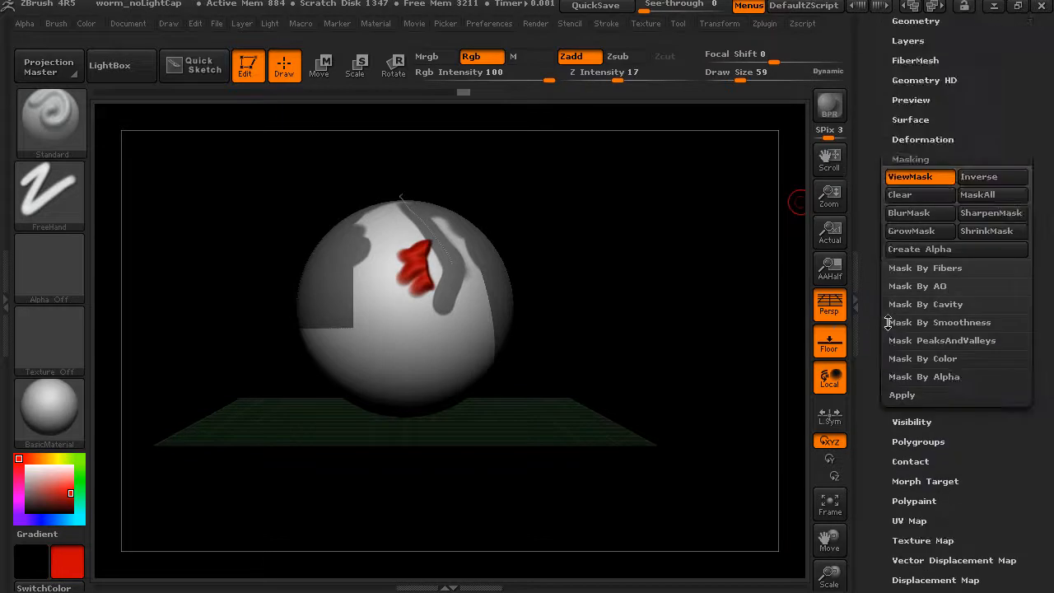
left_click(909, 194)
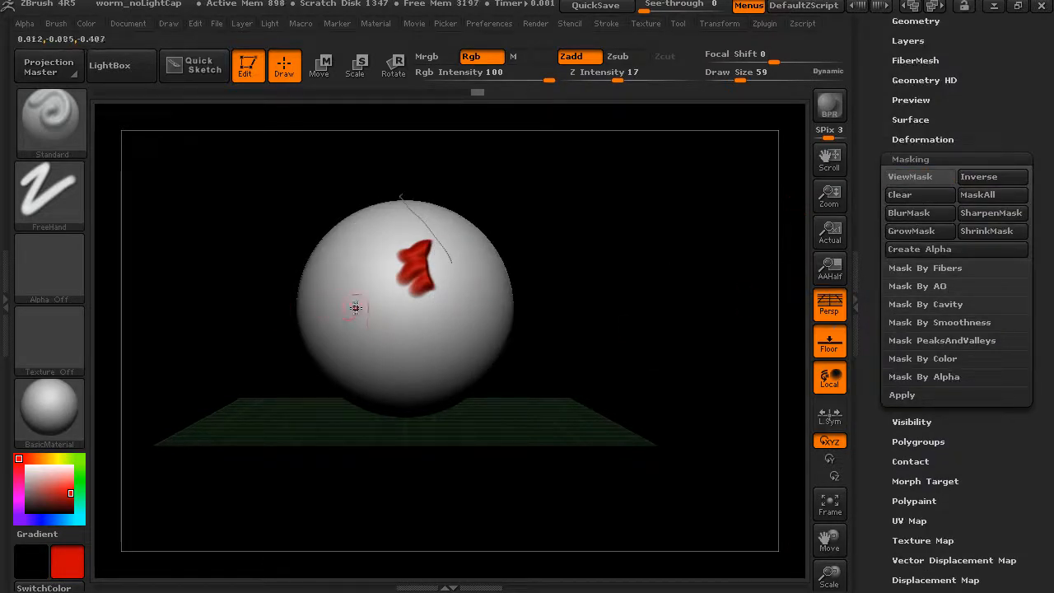
key("ctrl")
left_click_drag(375, 333, 378, 333, "ctrl")
key("ctrl+z")
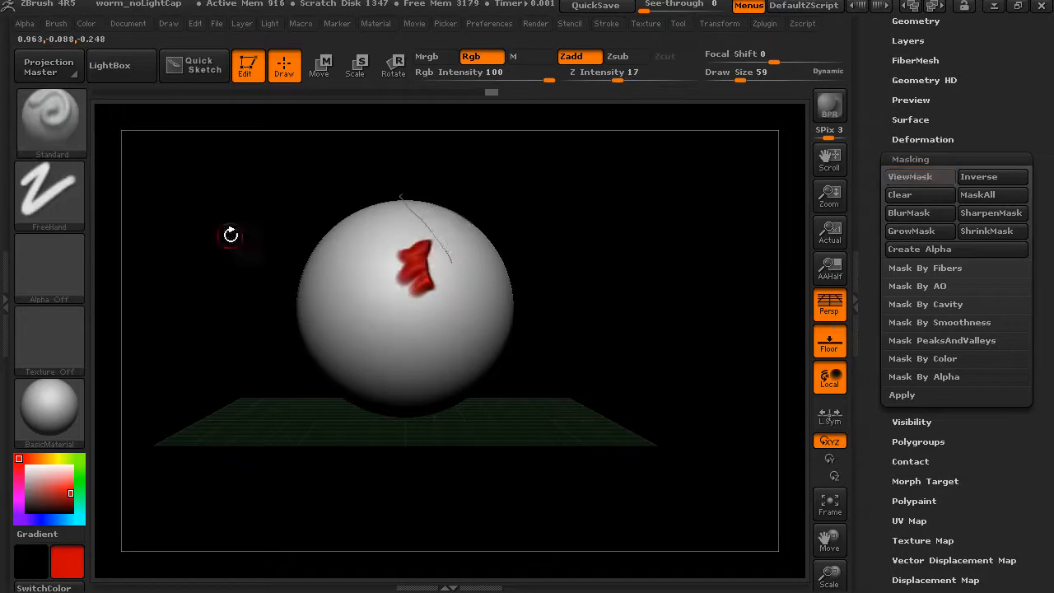
Switch the masking brush to MaskPen and paint a filled oval mask just below the red detail
left_click(84, 125)
key("ctrl")
left_click(48, 120, "ctrl")
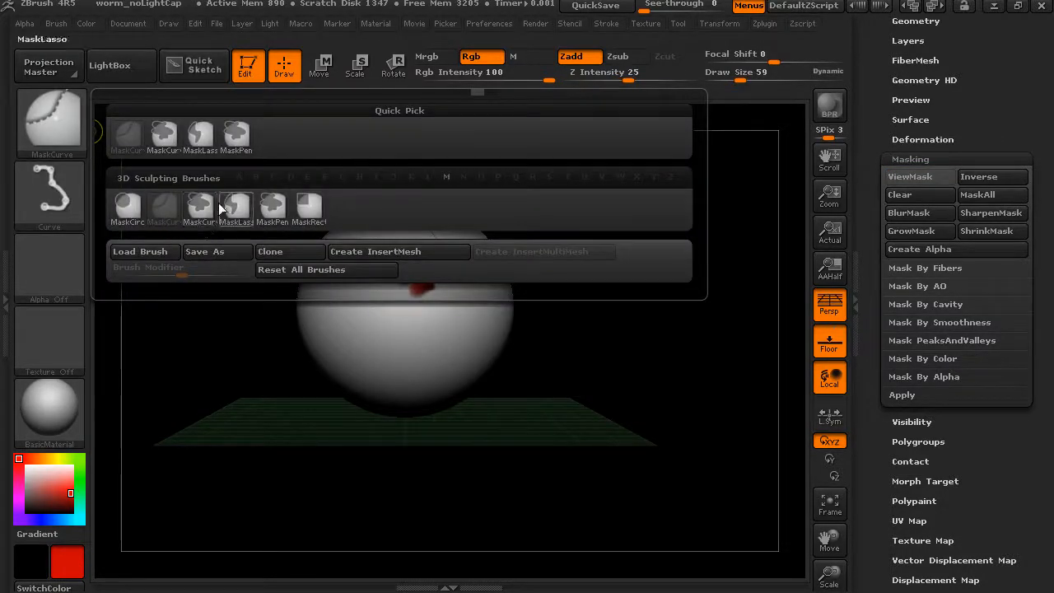
left_click(236, 134, "ctrl")
mouse_move(369, 322)
left_mouse_down("ctrl")
mouse_move(388, 332)
mouse_move(395, 302)
left_mouse_up("ctrl")
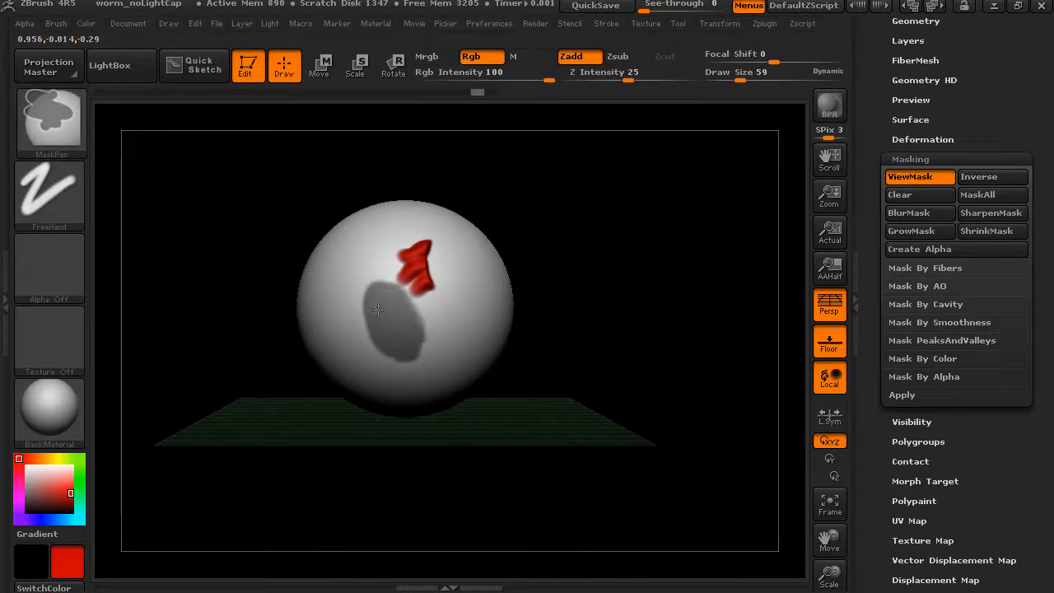
Sculpt a red ring around the masked oval with the mask display hidden, and turn ViewMask back on
left_click(934, 176)
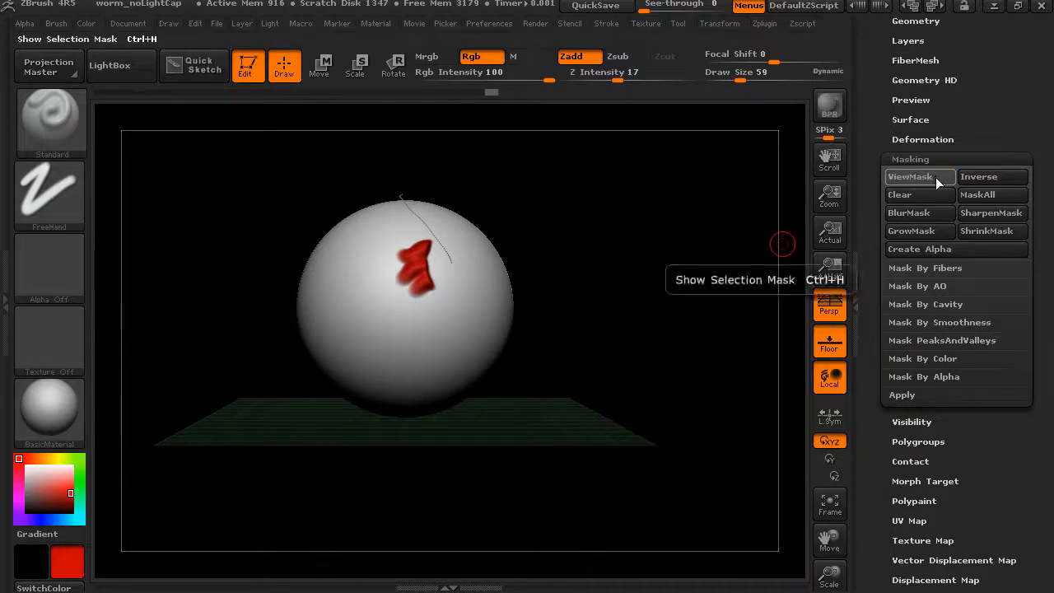
left_click(935, 177)
left_click(936, 177)
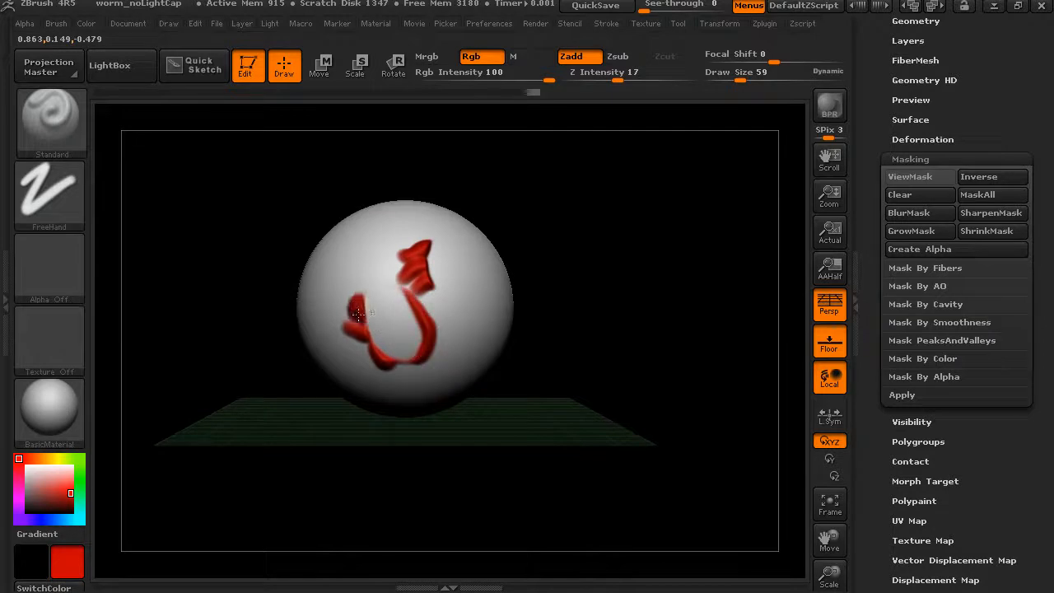
left_click_drag(358, 308, 400, 284)
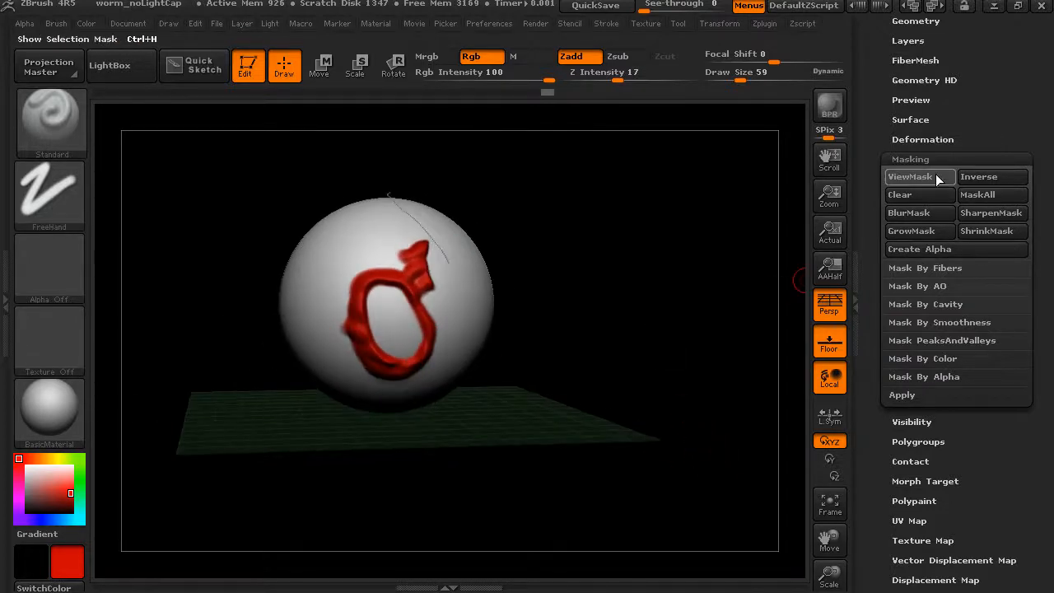
left_click(913, 177)
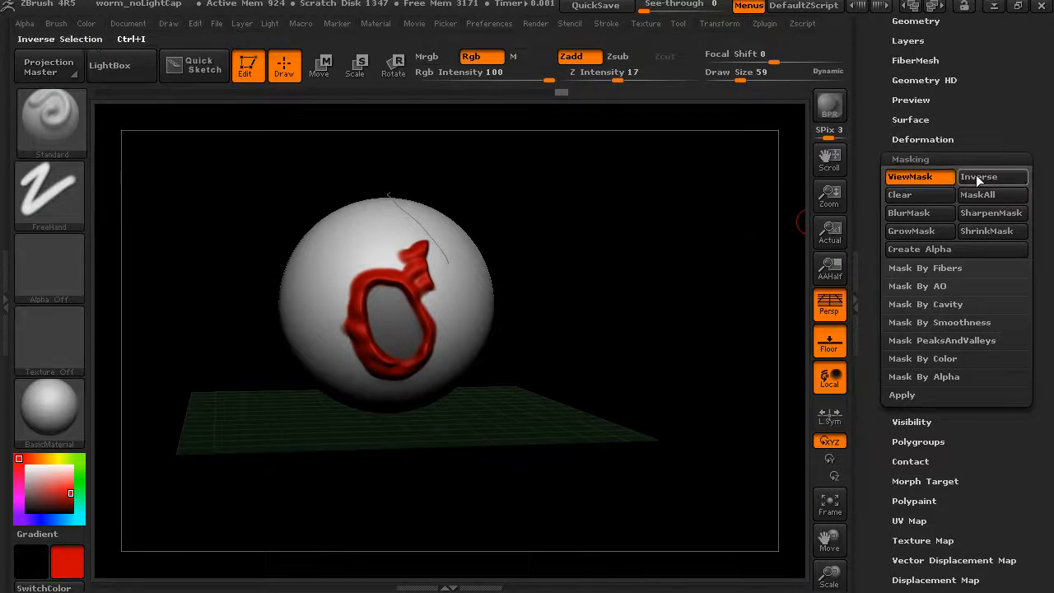
Invert the mask back and forth, ending with everything masked except the oval inside the red ring
key("ctrl")
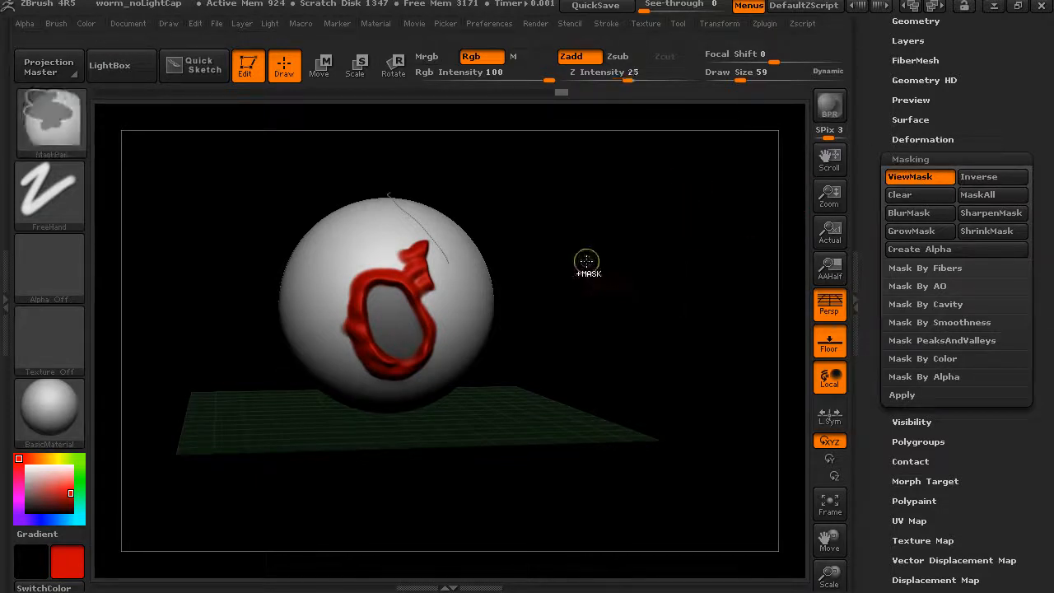
key("ctrl")
left_click(578, 287, "ctrl")
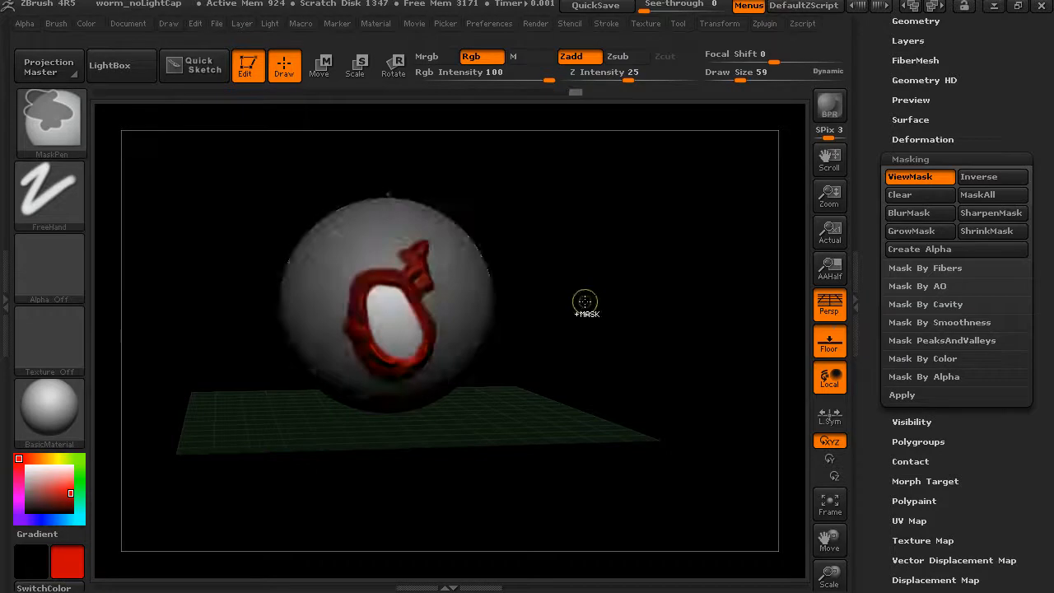
left_click(610, 279, "ctrl")
left_click(611, 281, "ctrl")
left_click(612, 278, "ctrl")
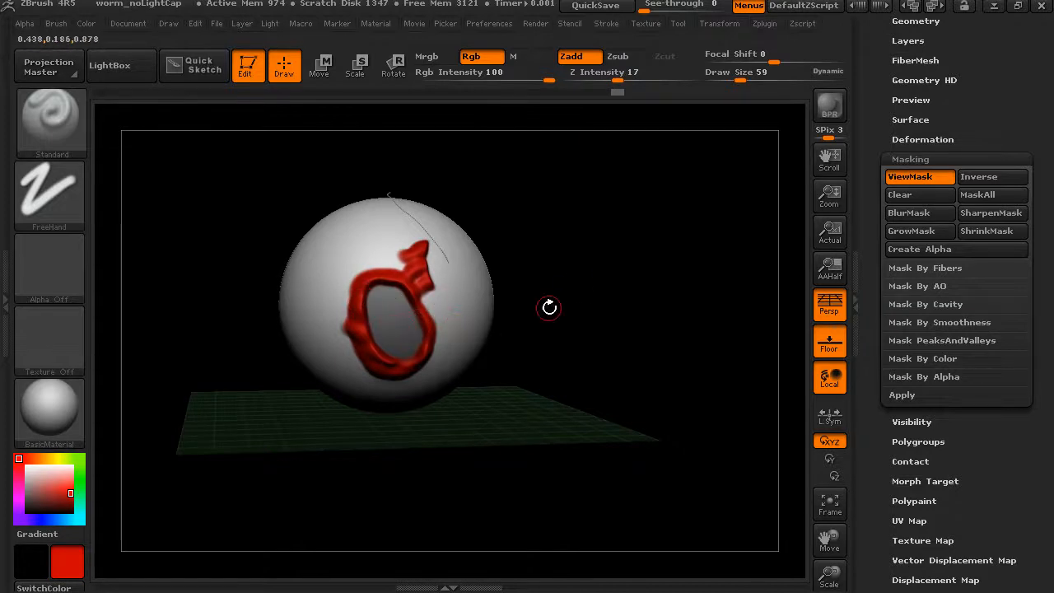
left_click(594, 290, "ctrl")
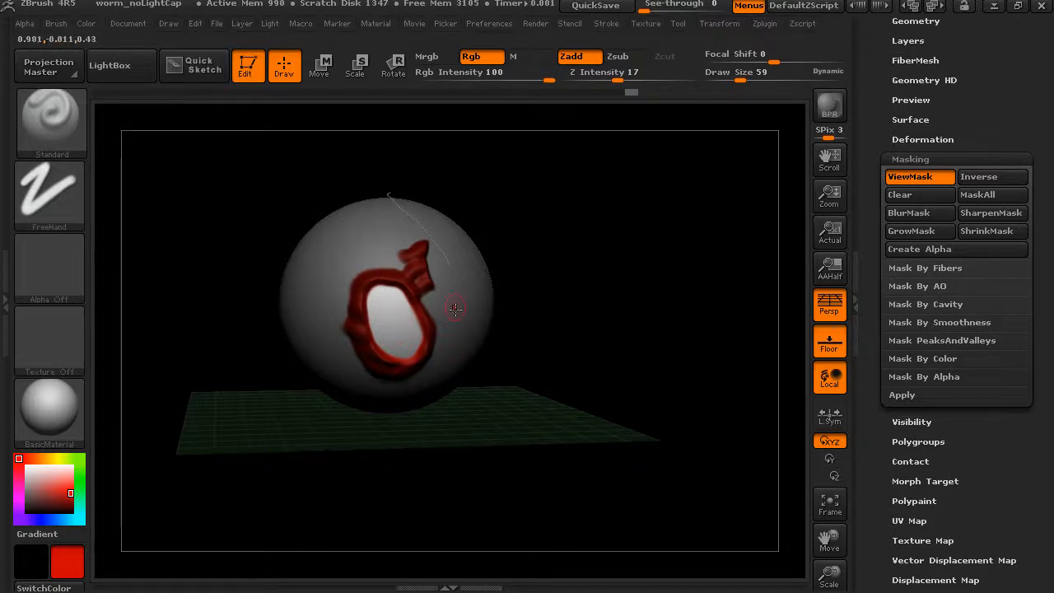
Set the sculpting brush to a DragRect stroke with a speckled alpha and carve the unmasked oval using Zsub
left_click(55, 191)
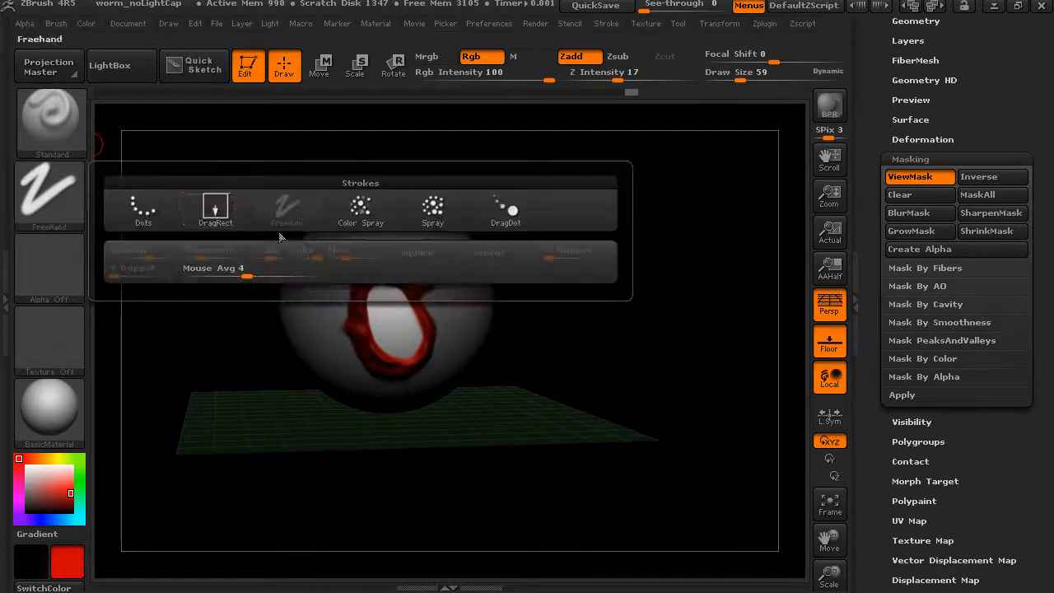
left_click(214, 206)
left_click(50, 267)
left_click(216, 400)
mouse_move(384, 319)
left_mouse_down()
mouse_move(420, 349)
mouse_move(407, 346)
mouse_move(414, 325)
mouse_move(435, 357)
left_mouse_up()
key("ctrl+z")
left_click(630, 61)
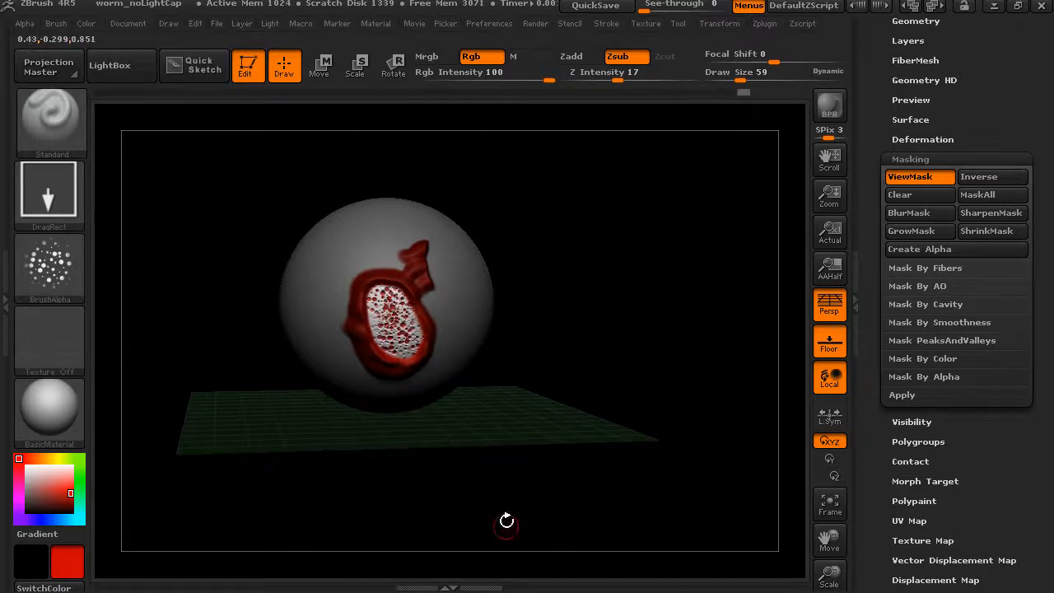
Clear the inverted mask, and try masking the whole sphere with MaskAll before clearing it again
key("ctrl")
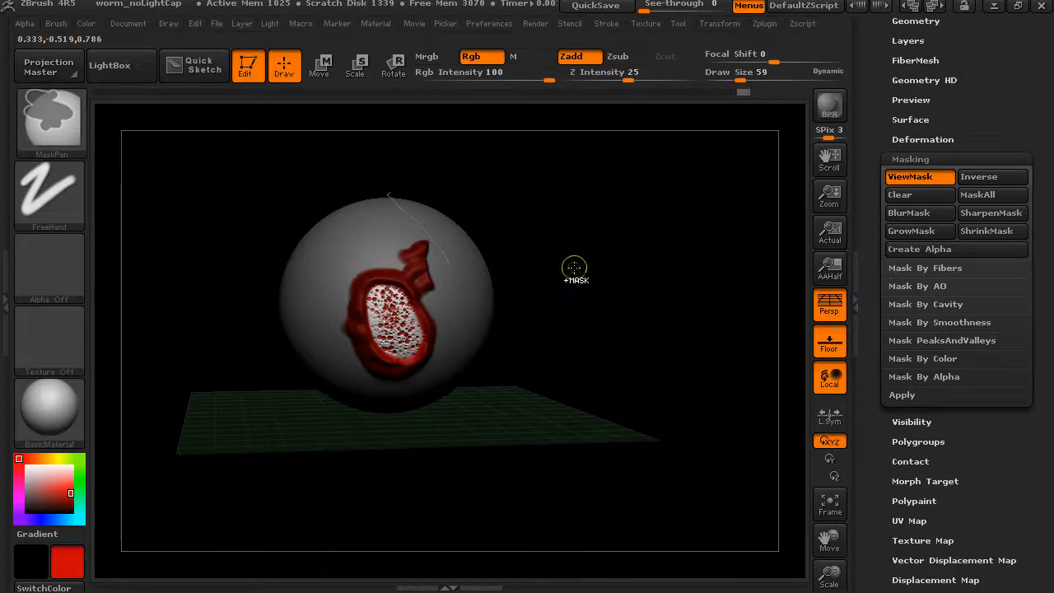
left_click_drag(570, 259, 629, 336, "ctrl")
mouse_move(615, 284)
left_mouse_down()
mouse_move(614, 261)
mouse_move(645, 254)
mouse_move(640, 266)
left_mouse_up()
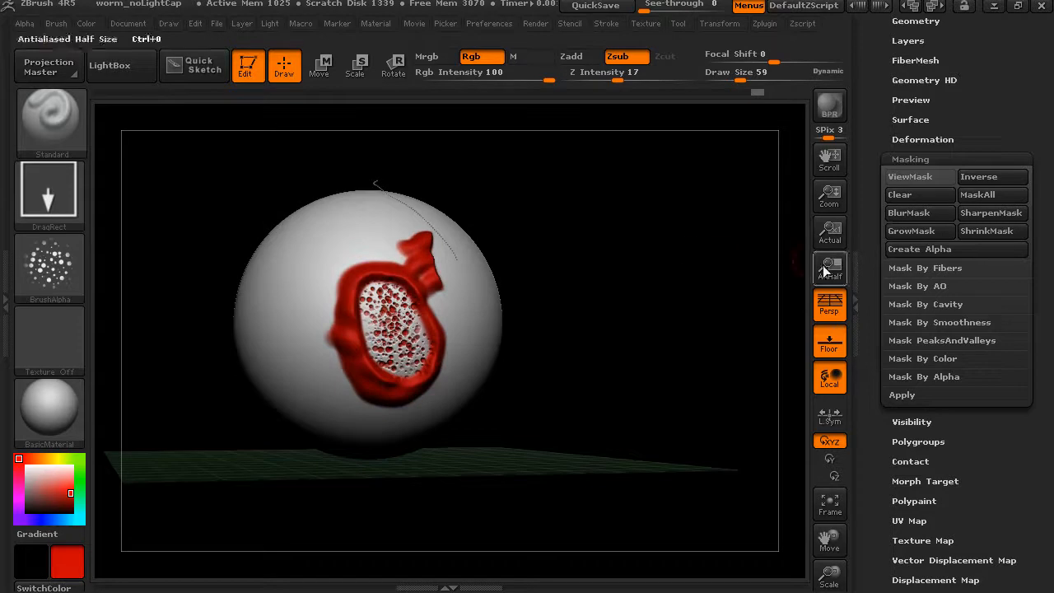
left_click(973, 197)
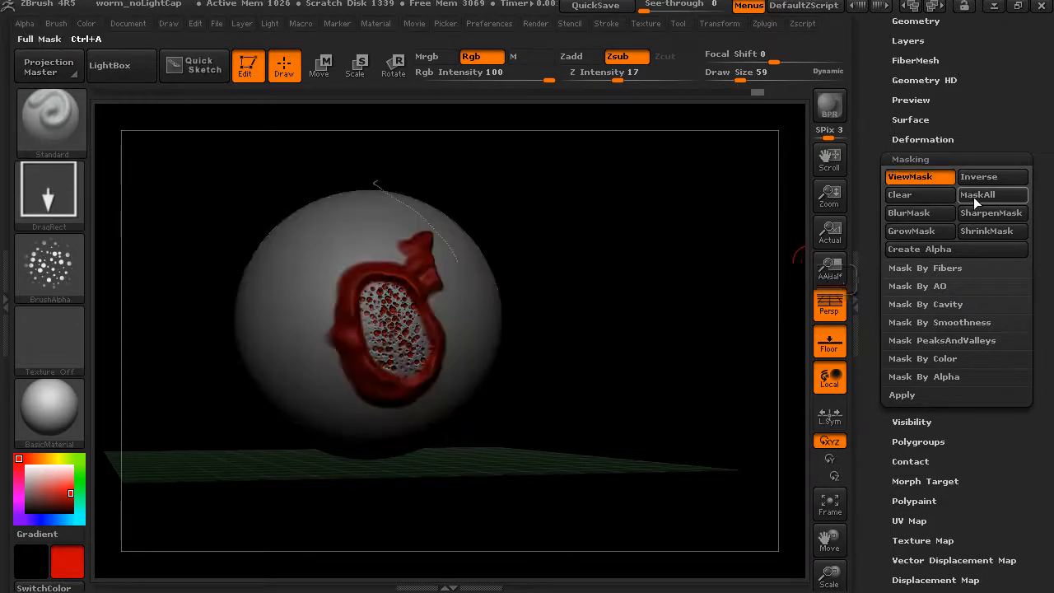
left_click(939, 195)
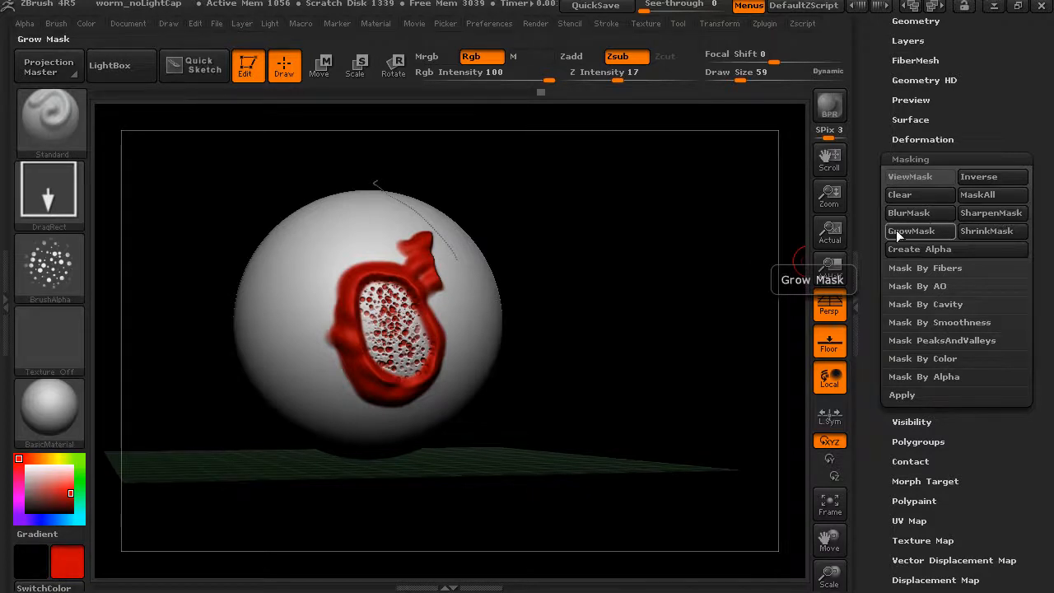
Paint an oval mask on the plain side of the sphere and adjust its edge with SharpenMask and BlurMask
left_click_drag(530, 284, 659, 298)
mouse_move(267, 294)
left_mouse_down()
mouse_move(292, 334)
mouse_move(257, 325)
mouse_move(271, 313)
mouse_move(264, 320)
mouse_move(294, 322)
left_mouse_up()
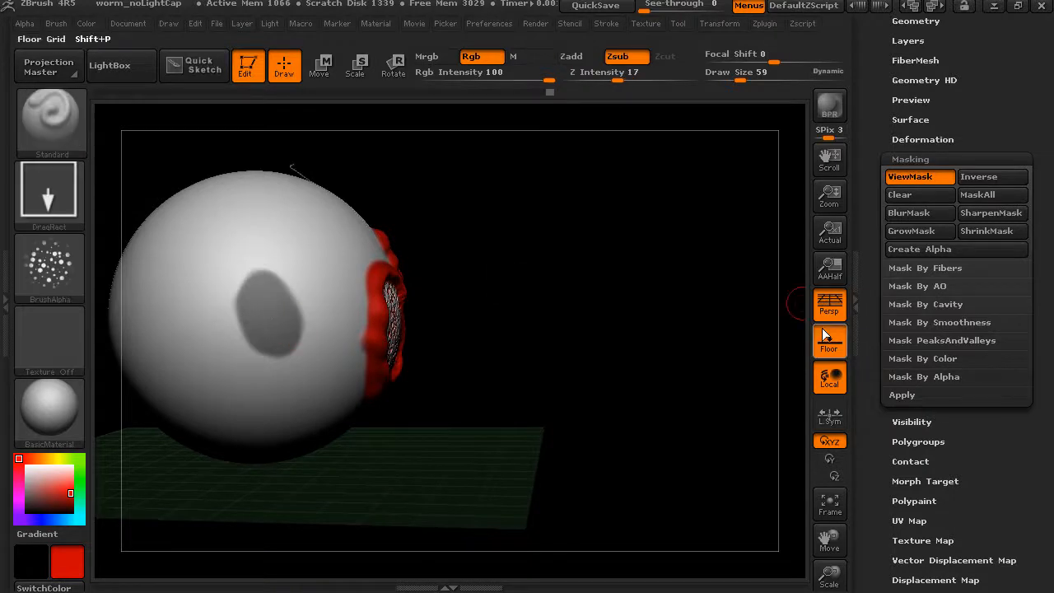
left_click(993, 214)
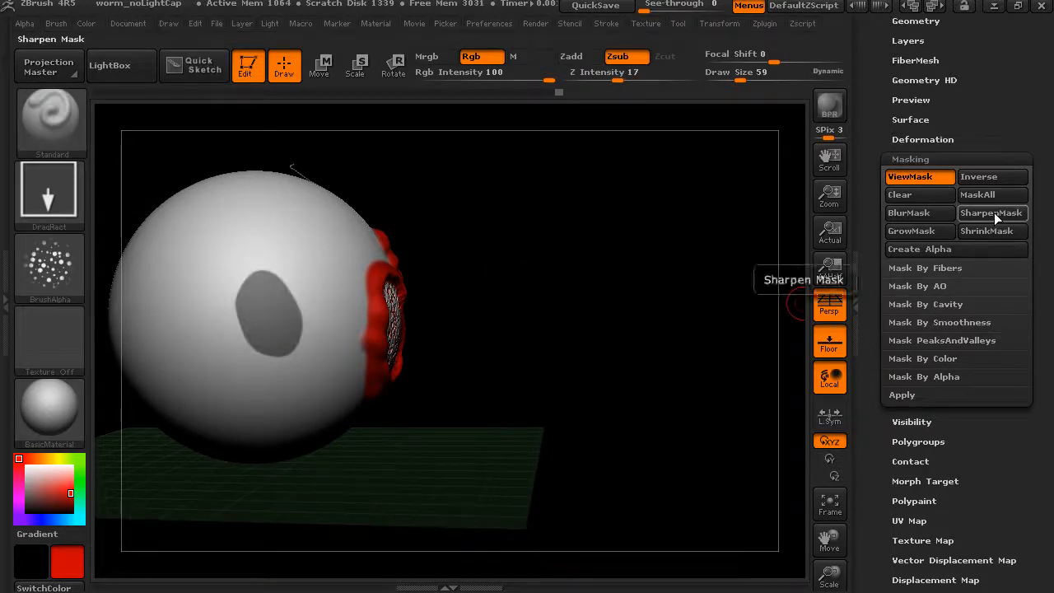
left_click(937, 214)
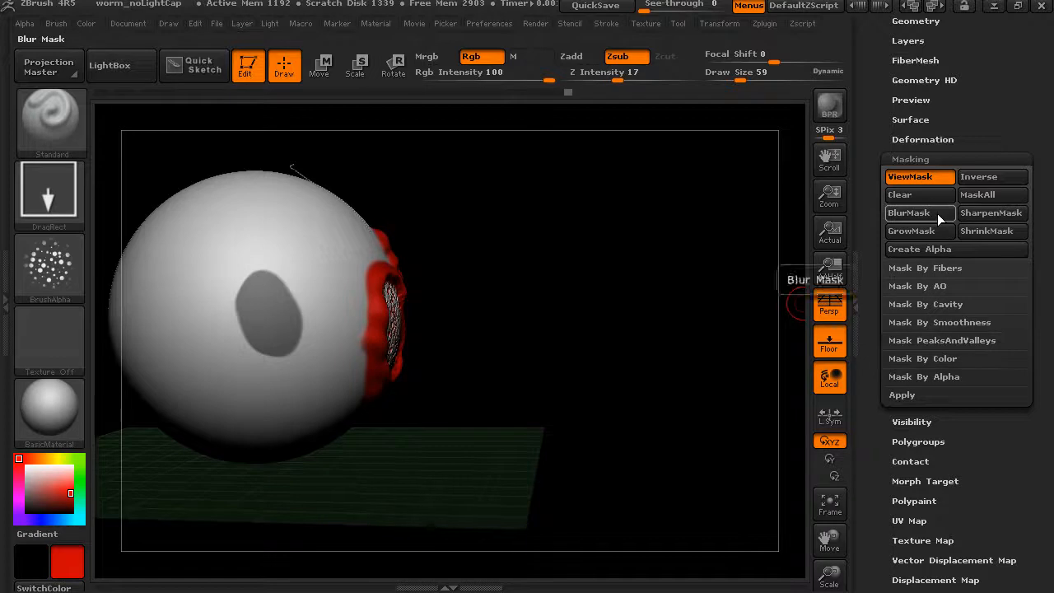
key("ctrl")
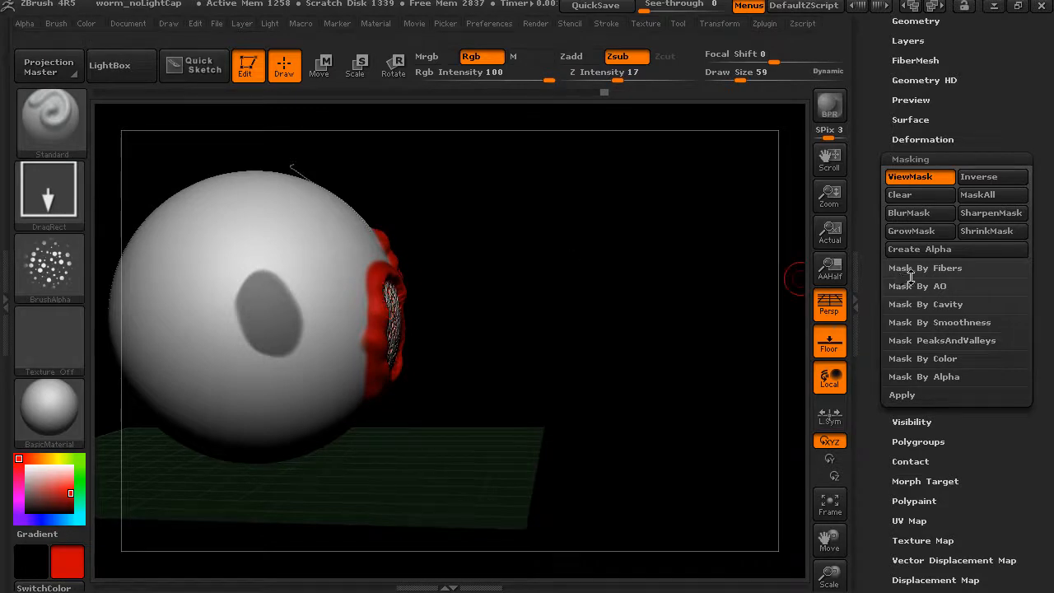
Apply Mask By Cavity to the sphere with Blur 2 and Intensity 100, and inspect the red sculpted detail
left_click_drag(766, 297, 635, 299)
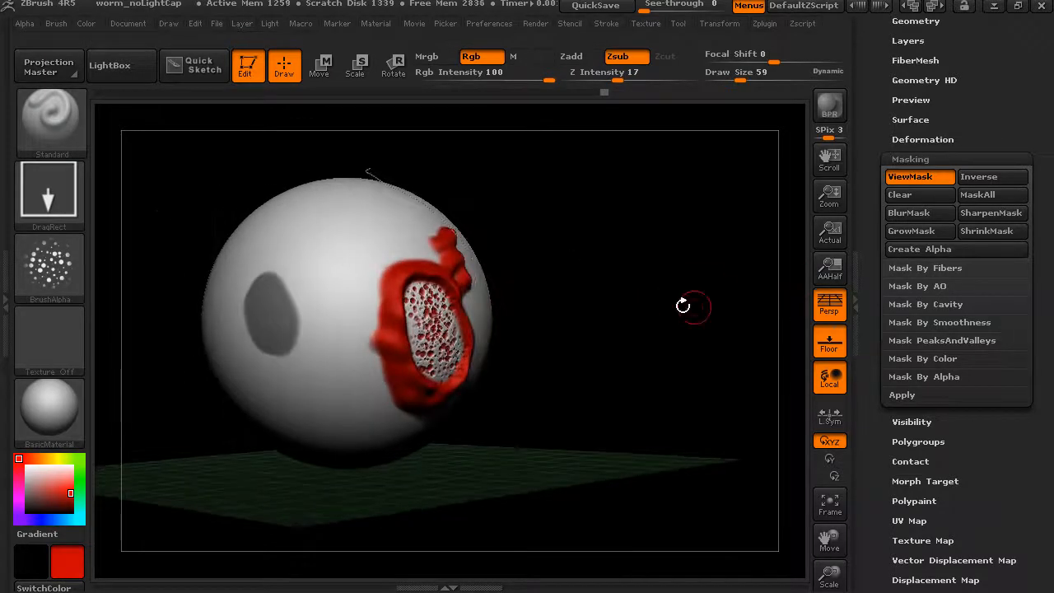
left_click(916, 304)
left_click(922, 321)
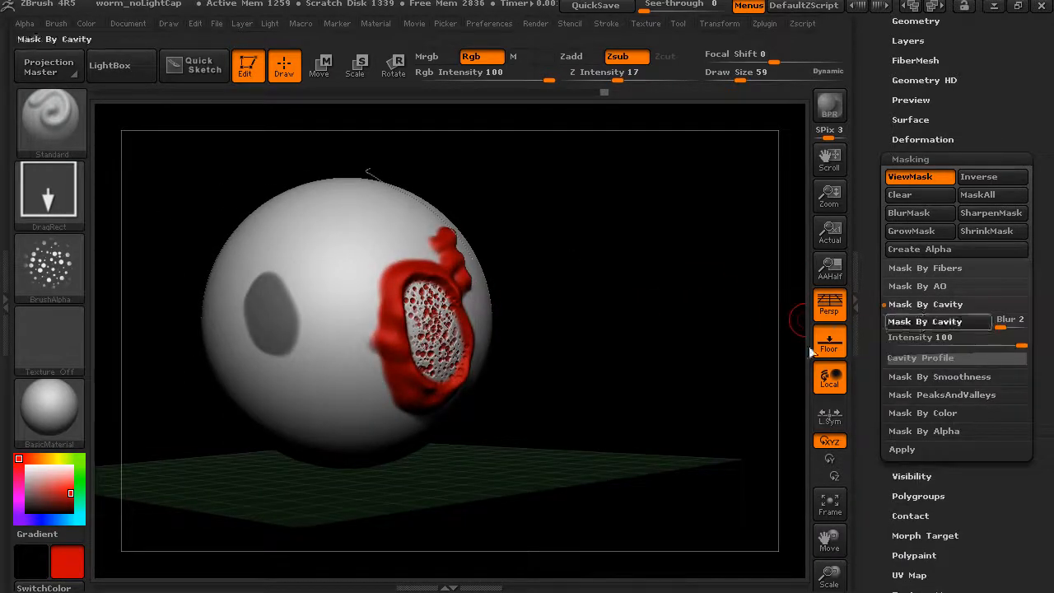
left_click_drag(698, 332, 579, 334)
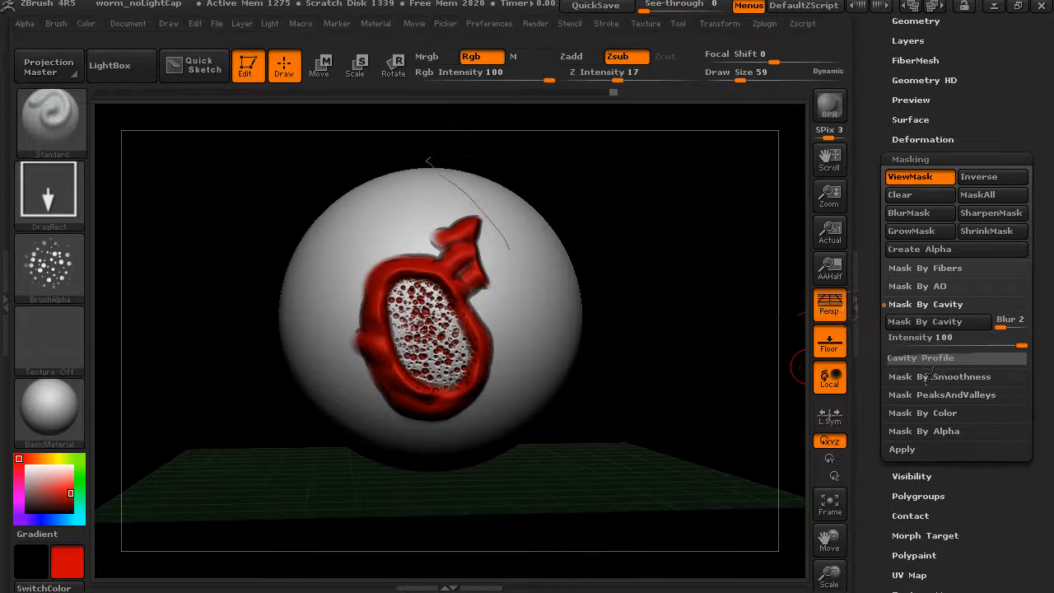
Mask the red painted areas with Mask By Saturation and inspect the result from several angles
left_click(915, 414)
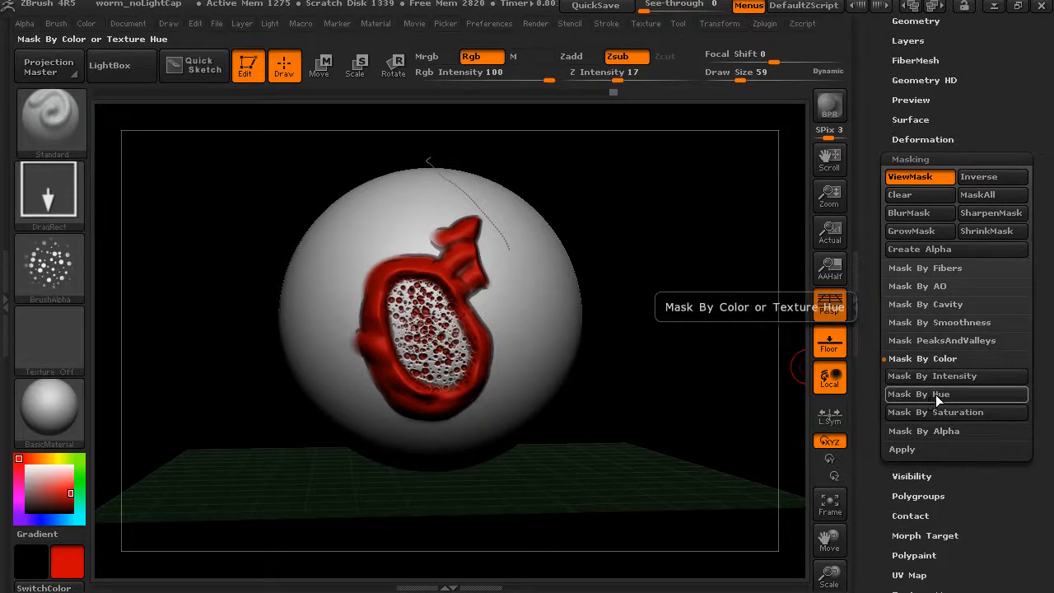
left_click(937, 412)
left_click_drag(671, 372, 644, 371)
left_click(690, 334, "ctrl")
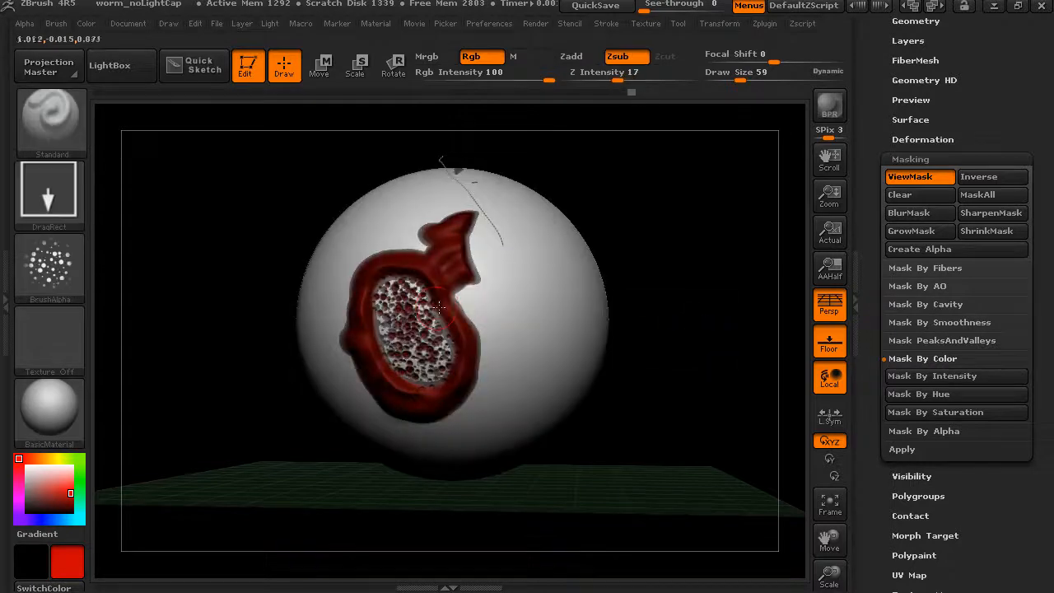
left_click_drag(708, 332, 727, 341)
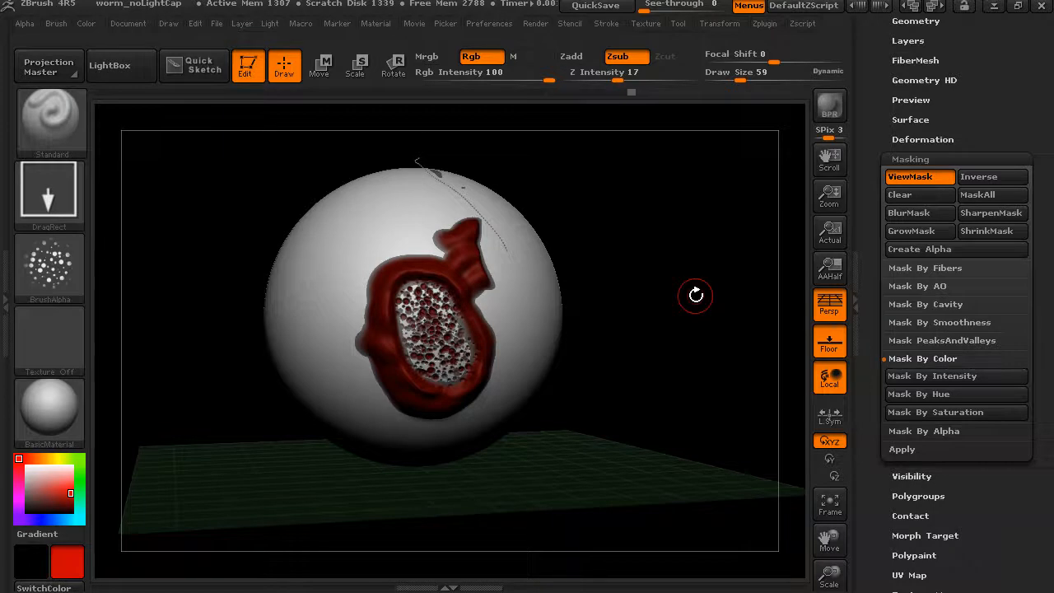
Clear the sphere's mask, and switch the active tool to a Cylinder3D mesh coloured white
left_click(923, 195)
left_click_drag(737, 276, 710, 270)
left_click_drag(869, 141, 869, 345)
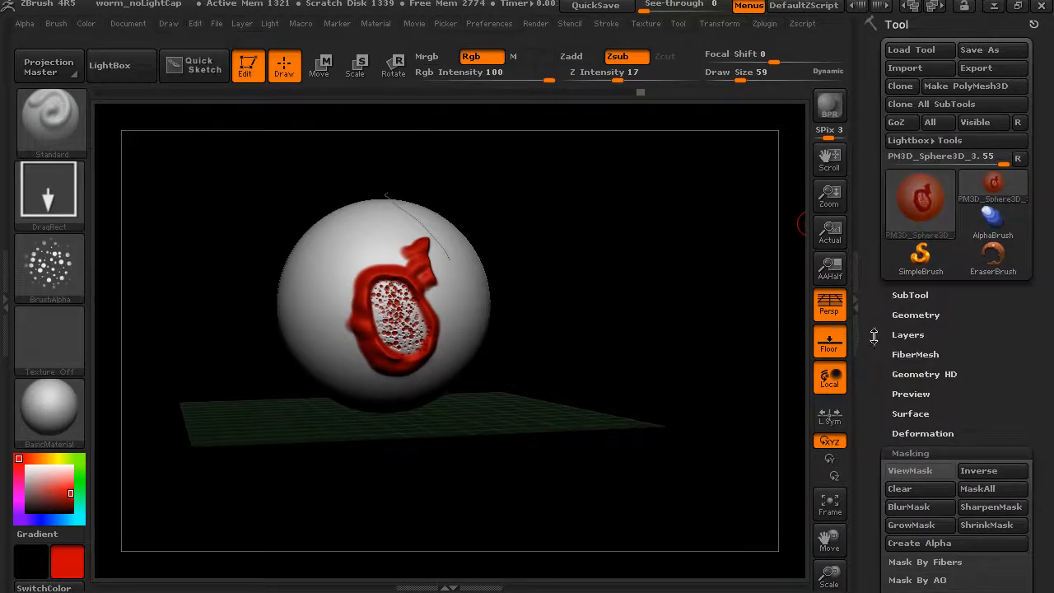
mouse_move(921, 224)
left_click(931, 194)
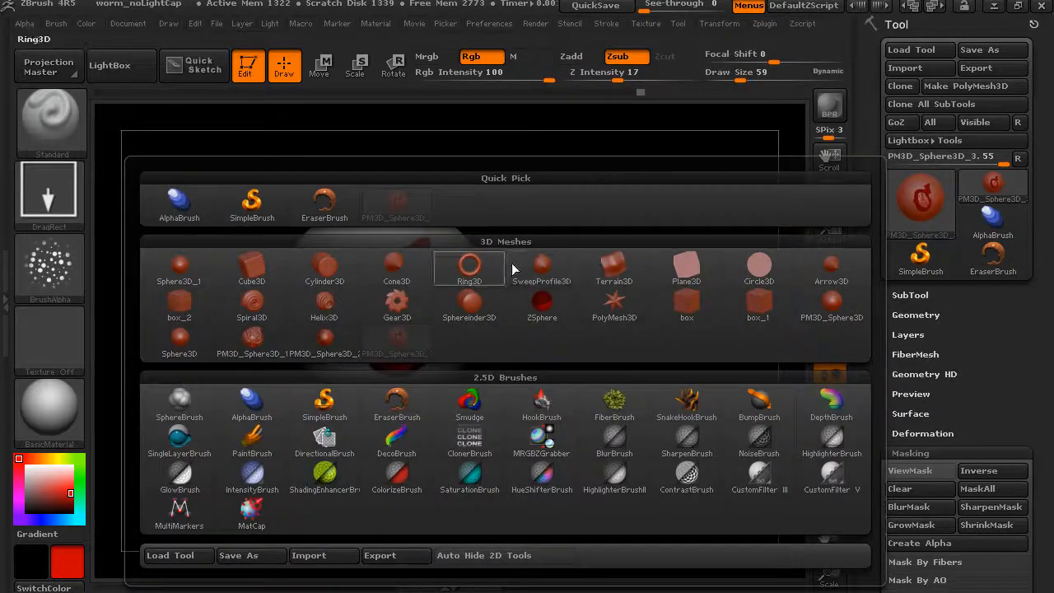
left_click(325, 265)
left_click_drag(604, 321, 664, 351)
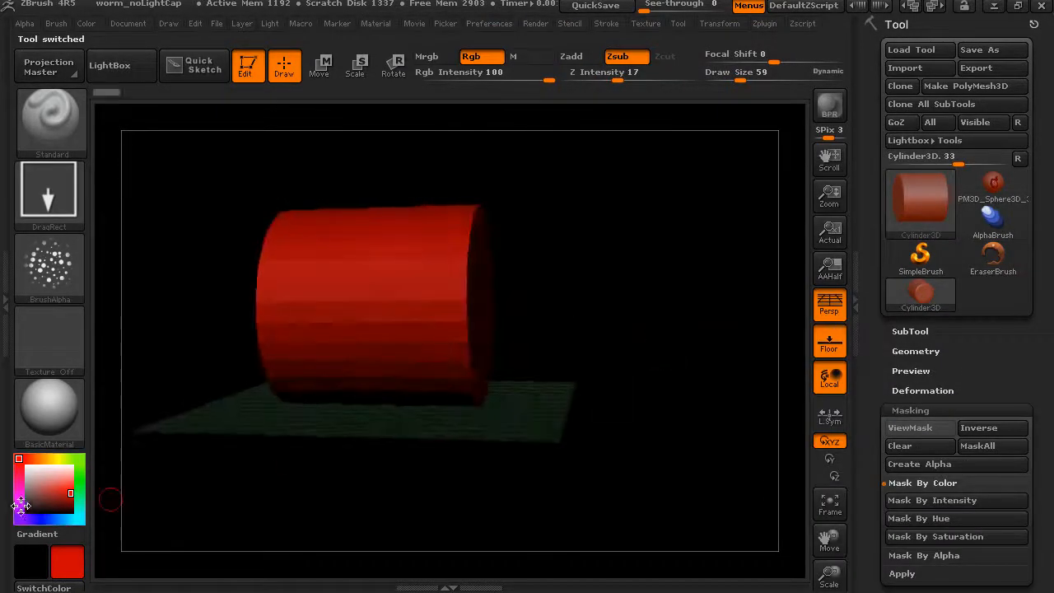
left_click(21, 461)
left_click_drag(612, 388, 623, 416, "alt")
Mask the whole cylinder and apply the Row pattern from the Mask By Alpha options
left_click_drag(898, 416, 895, 330)
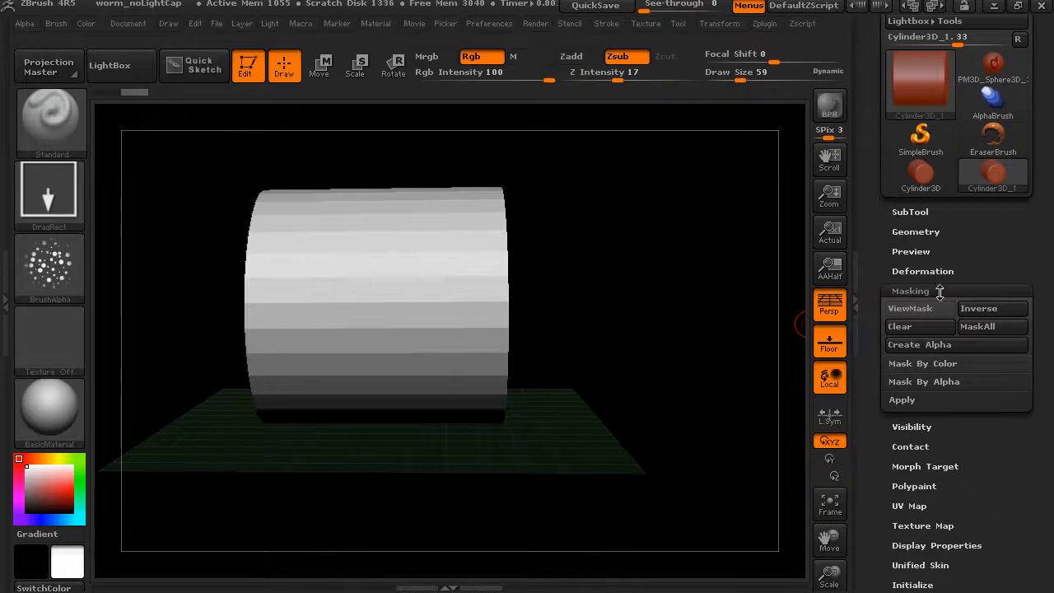
left_click(942, 382)
left_click_drag(878, 356, 874, 290)
left_click_drag(645, 127, 181, 503, "ctrl")
left_click_drag(651, 432, 589, 436)
left_click(898, 333)
Apply the Col pattern to the cylinder's row mask and inspect the mesh from several sides
left_click_drag(733, 329, 635, 340)
left_click(946, 336)
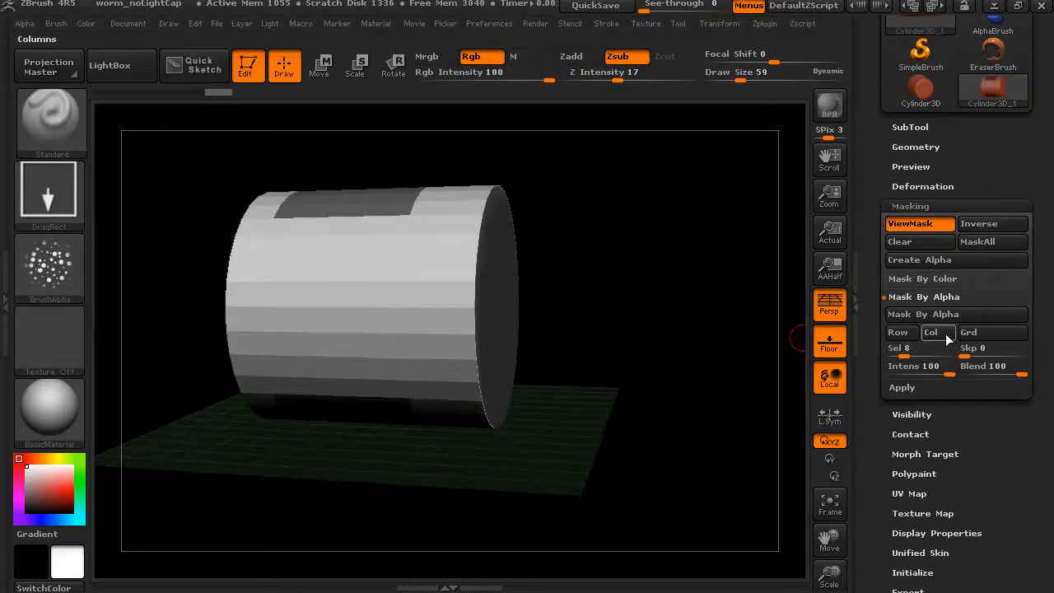
left_click_drag(690, 313, 574, 350)
left_click_drag(523, 307, 668, 327)
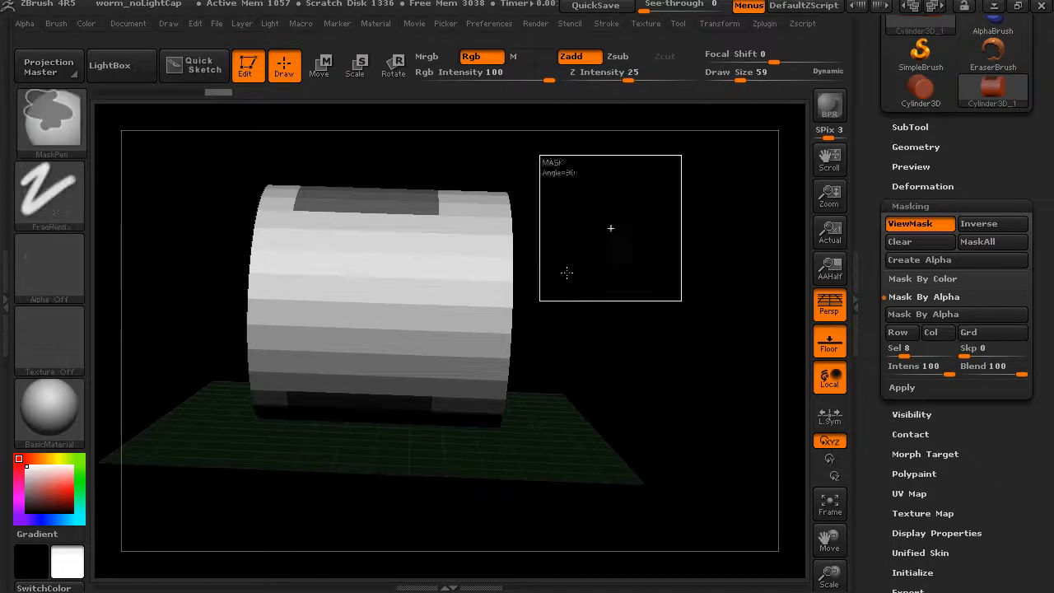
Mask the whole cylinder anew, set Sel to 5 and apply the Grd pattern
left_click_drag(682, 157, 170, 558, "ctrl")
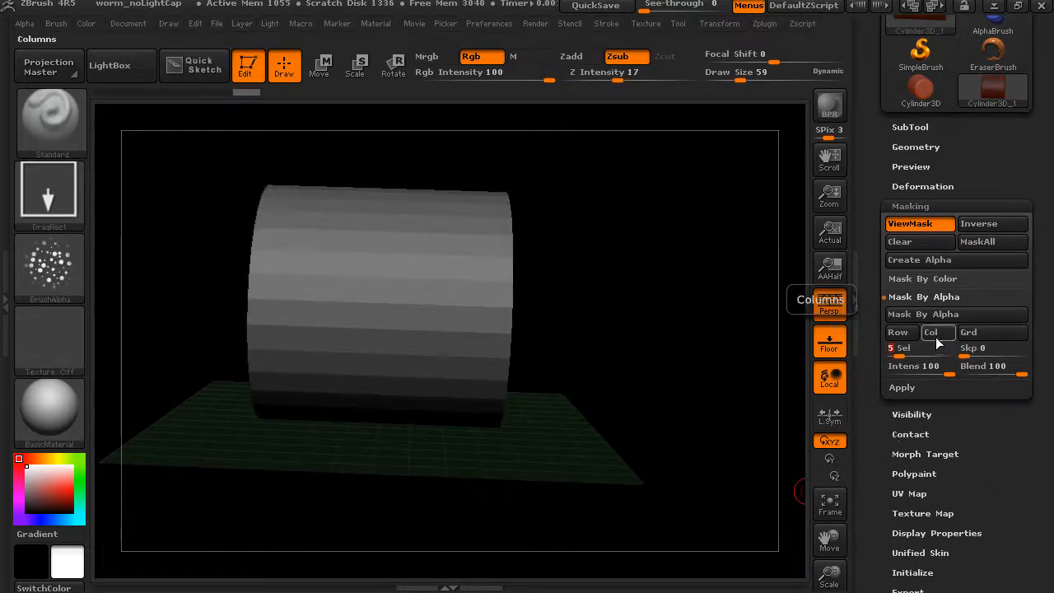
left_click(975, 335)
left_click_drag(682, 330, 722, 436)
Mask the entire cylinder again and apply the Row pattern with Sel 5
key("ctrl+a")
left_click(903, 336)
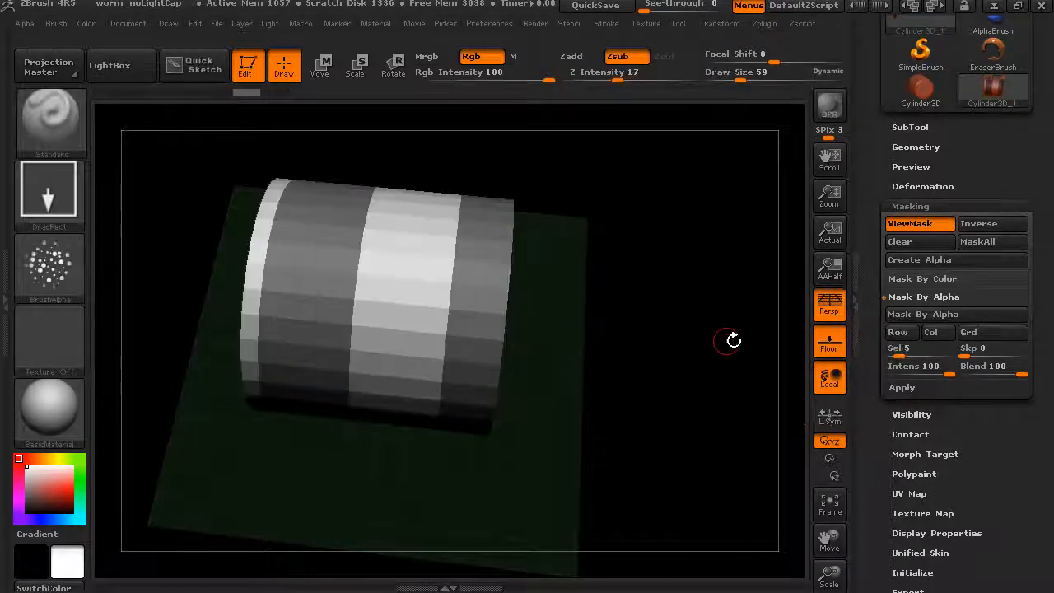
Add the Col pattern with Sel 5 to the cylinder's row mask and inspect the resulting pattern
left_click_drag(696, 359, 667, 455)
left_click(931, 332)
left_click_drag(692, 387, 761, 366)
left_click_drag(690, 412, 666, 375)
Convert the cylinder to a PolyMesh3D and mask its left part along a horizontal Transpose line in Move mode
scroll(861, 308, "up", 3)
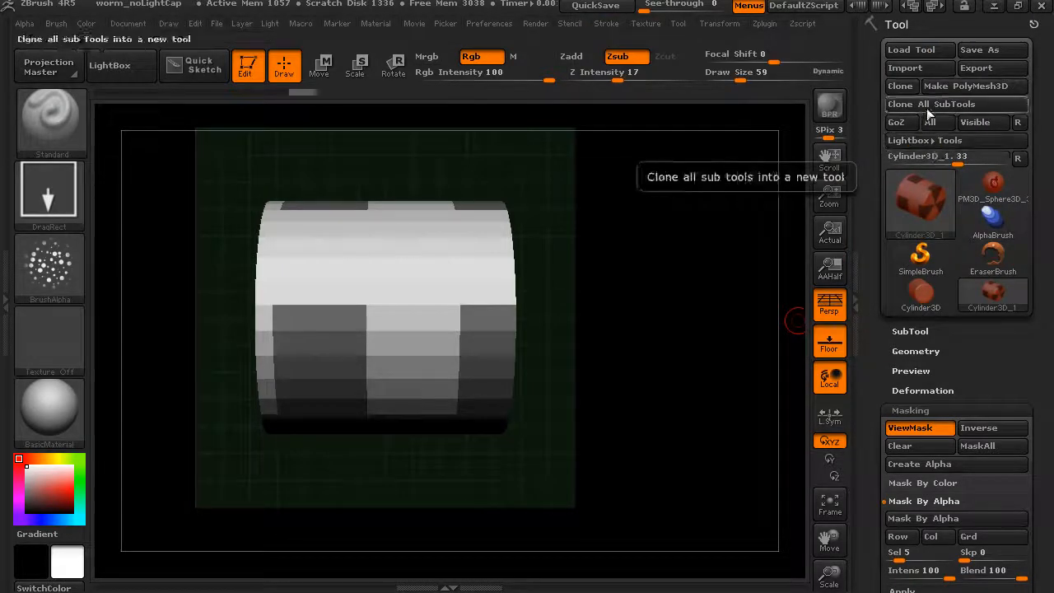
left_click(956, 86)
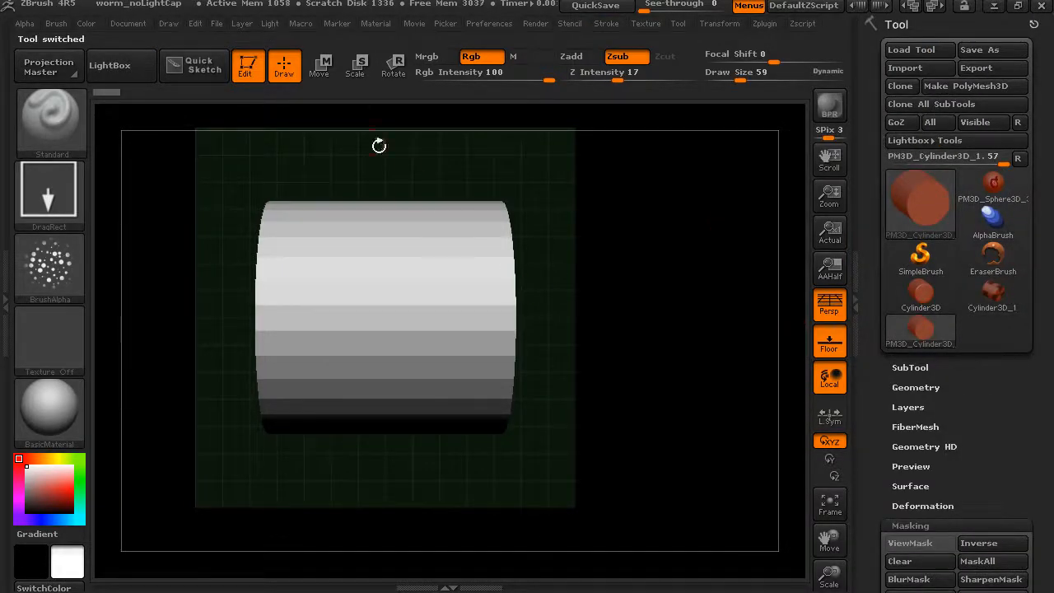
left_click(328, 72)
mouse_move(278, 292)
left_mouse_down("ctrl")
mouse_move(448, 289)
mouse_move(328, 281)
mouse_move(292, 294)
mouse_move(365, 286)
mouse_move(462, 297)
left_mouse_up("ctrl")
left_click_drag(588, 302, 585, 407)
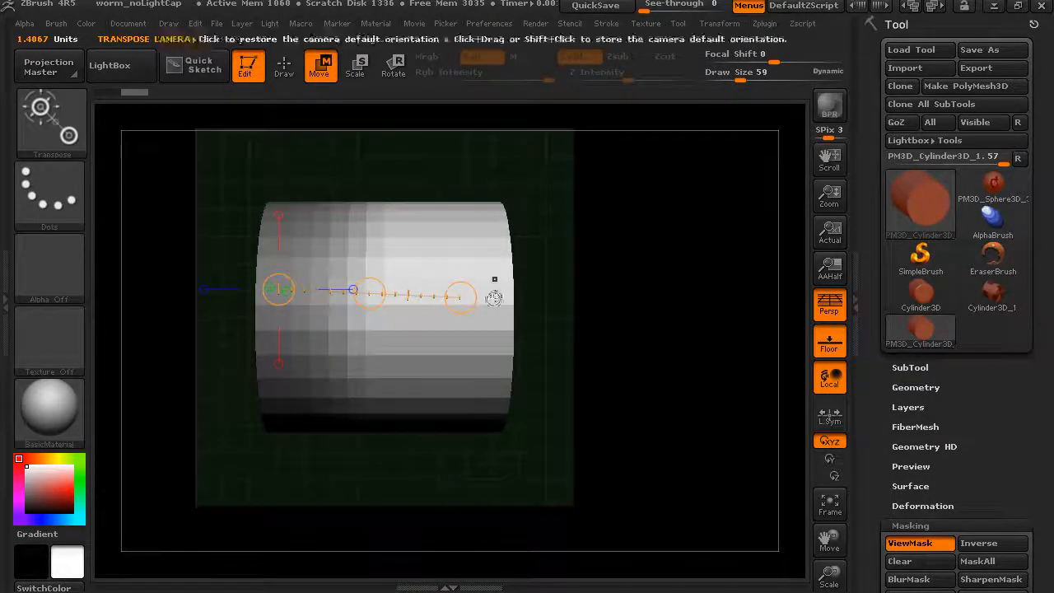
Try to move the cylinder's unmasked part with a new Transpose line and undo the change
left_click(292, 330)
mouse_move(273, 280)
left_mouse_down()
mouse_move(355, 293)
mouse_move(454, 288)
left_mouse_up()
key("ctrl+z")
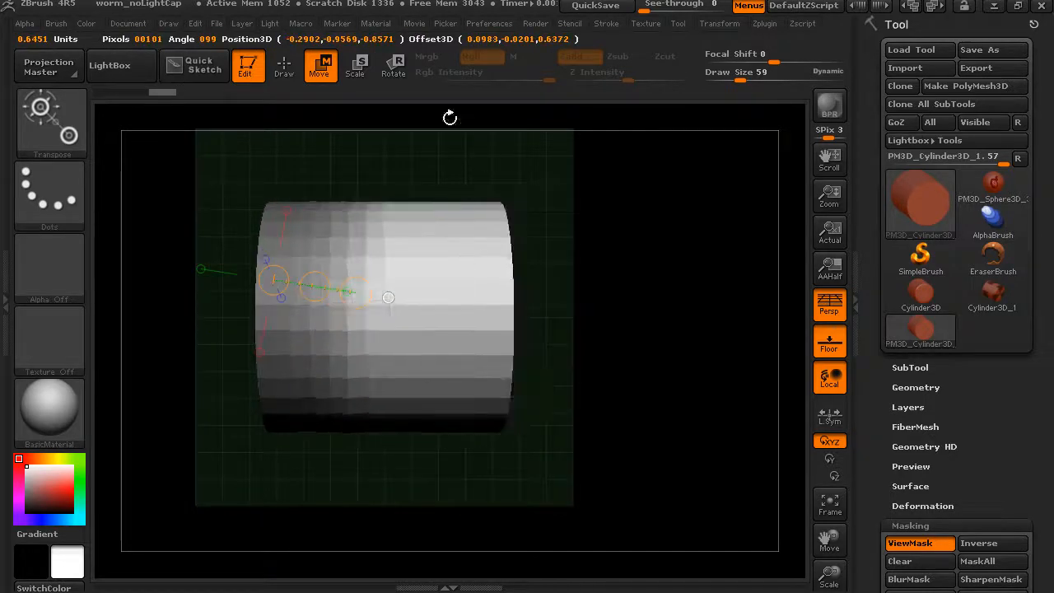
Rotate the cylinder's unmasked end with a full-length Transpose line and undo the rotation
left_click(400, 74)
mouse_move(273, 301)
left_mouse_down()
mouse_move(530, 303)
mouse_move(499, 324)
mouse_move(479, 373)
mouse_move(509, 224)
mouse_move(482, 381)
mouse_move(513, 219)
mouse_move(505, 375)
mouse_move(529, 305)
left_mouse_up()
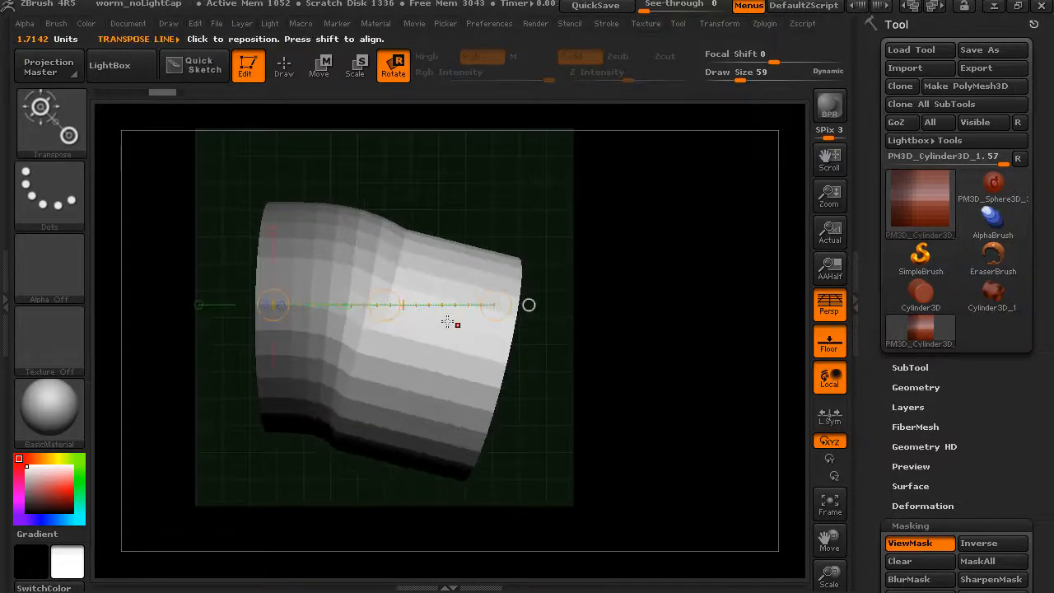
key("ctrl+z")
Return to Move mode, draw a Transpose line along the cylinder's lower part and soften the mask's edge
left_click(323, 68)
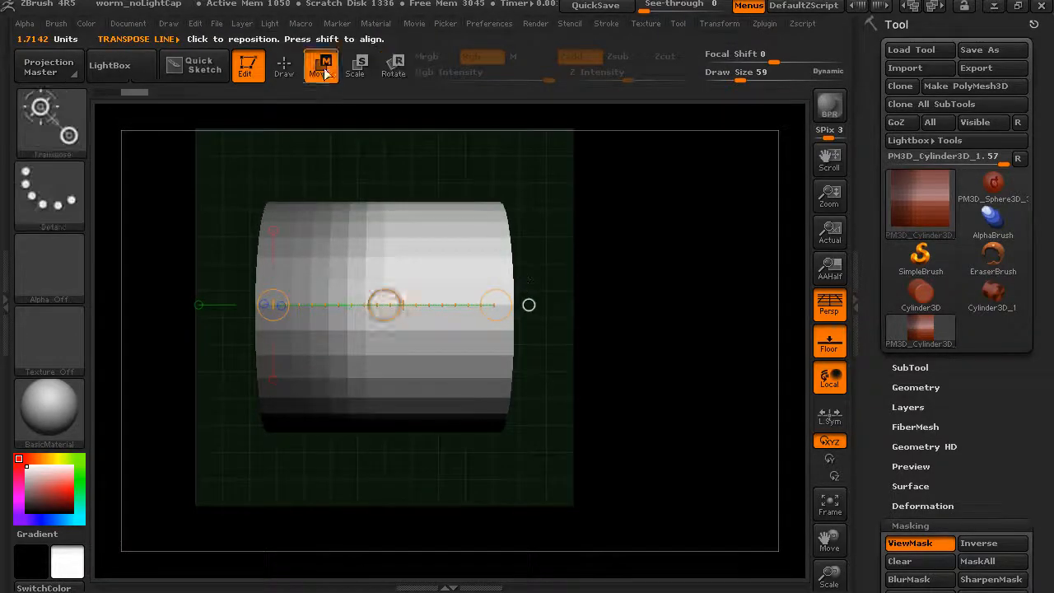
left_click_drag(501, 158, 610, 225)
left_click_drag(329, 381, 610, 380, "ctrl")
left_click(520, 338, "ctrl")
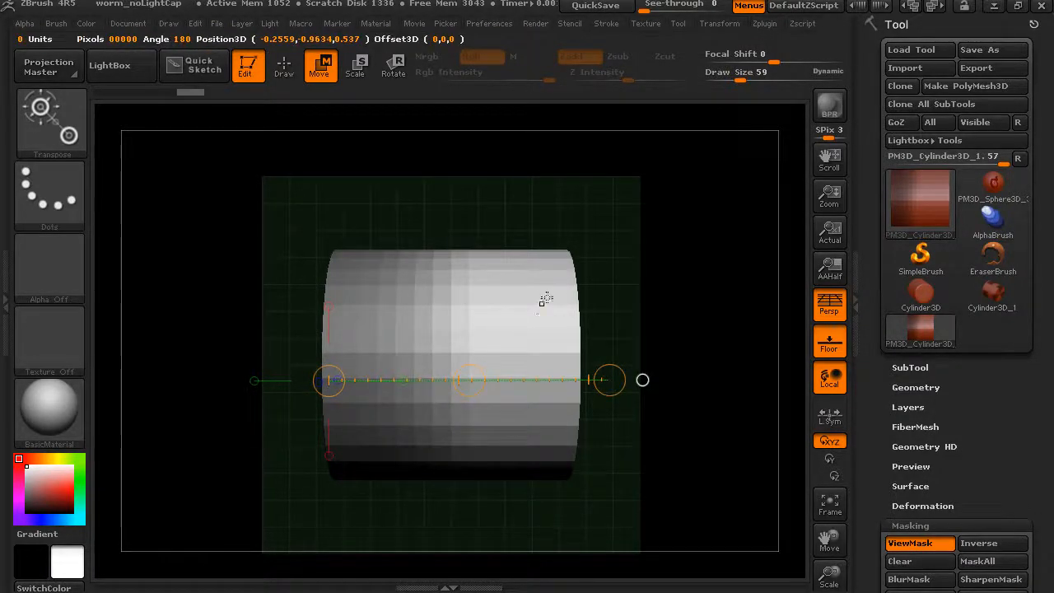
left_click(529, 319, "ctrl")
Try moving and rotating the softly masked cylinder's free end with a Transpose line, undoing each change
left_click_drag(337, 350, 392, 353)
mouse_move(560, 351)
left_mouse_down()
mouse_move(565, 384)
mouse_move(560, 351)
left_mouse_up()
key("ctrl+z")
left_click(397, 72)
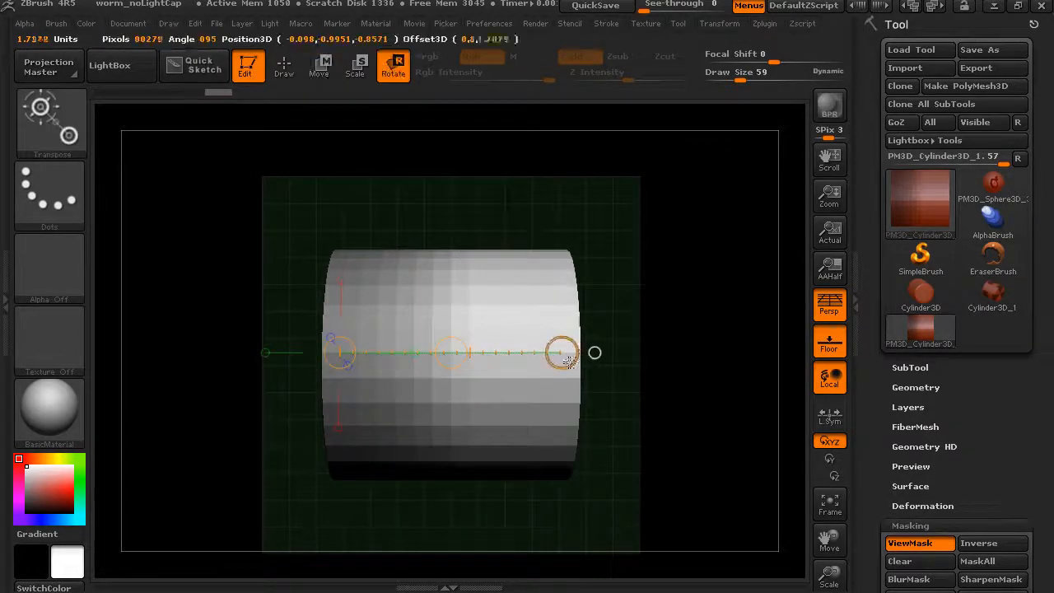
left_click_drag(560, 337, 565, 283)
key("ctrl+z")
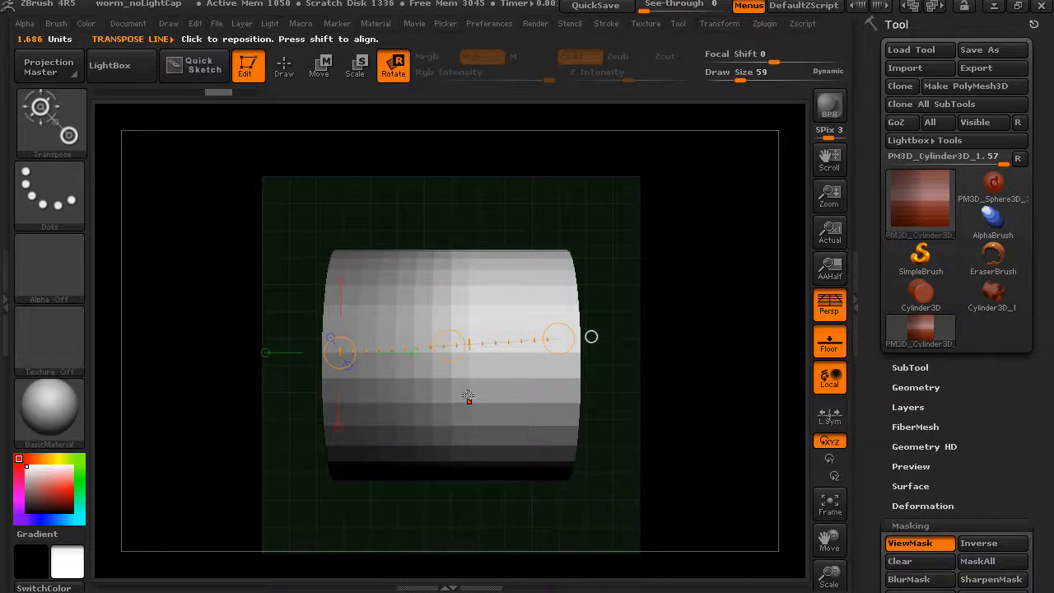
Switch back to Draw mode and look over the available masking brushes
left_click_drag(655, 326, 633, 291, "alt")
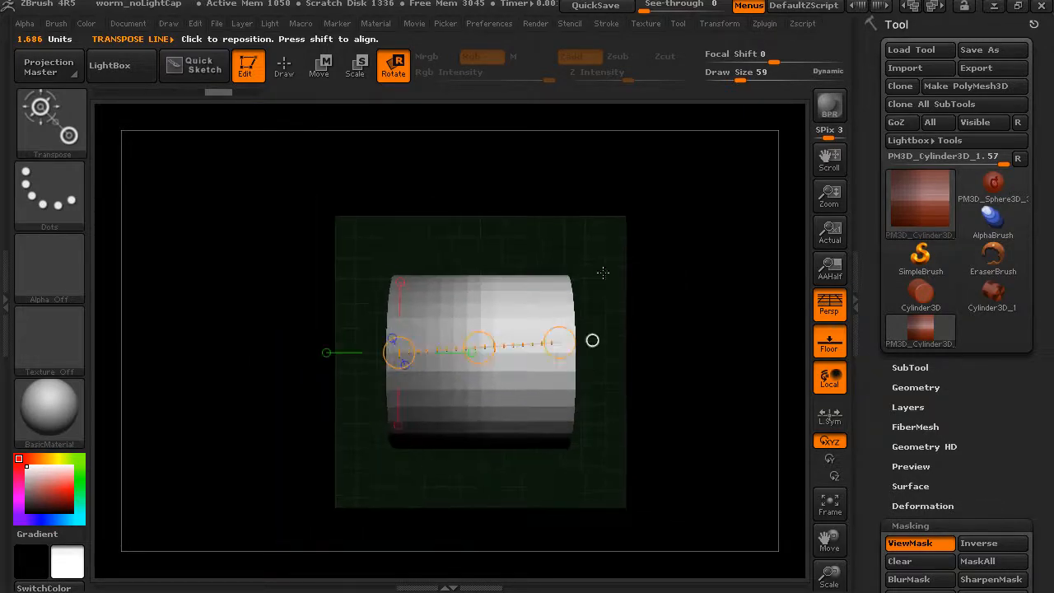
left_click(284, 72)
left_click_drag(567, 272, 626, 170)
key("ctrl")
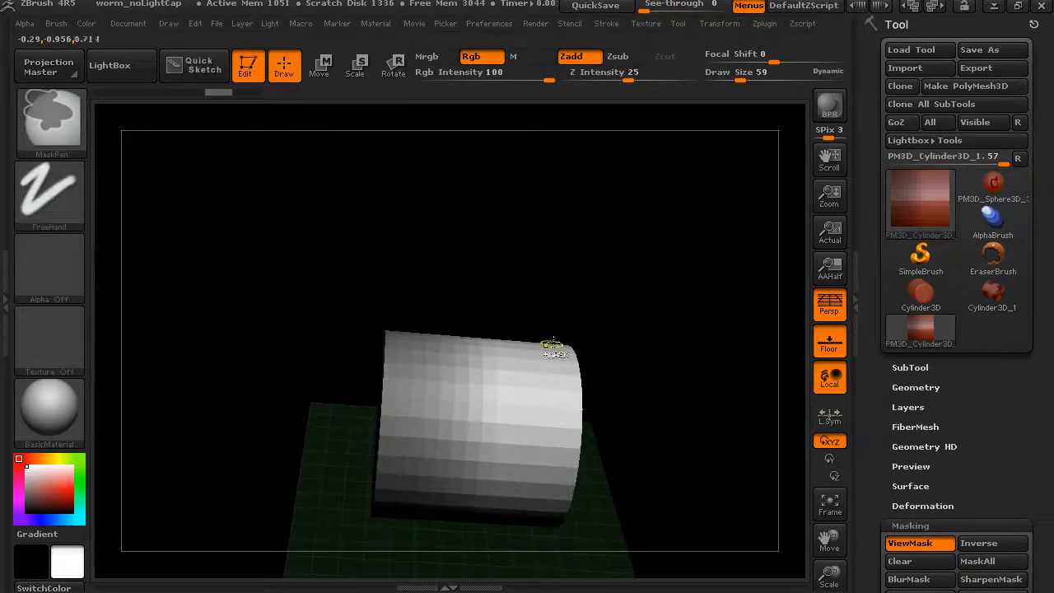
mouse_move(645, 346)
left_mouse_down()
mouse_move(676, 351)
mouse_move(678, 188)
mouse_move(504, 336)
left_mouse_up()
key("ctrl")
left_click(50, 119)
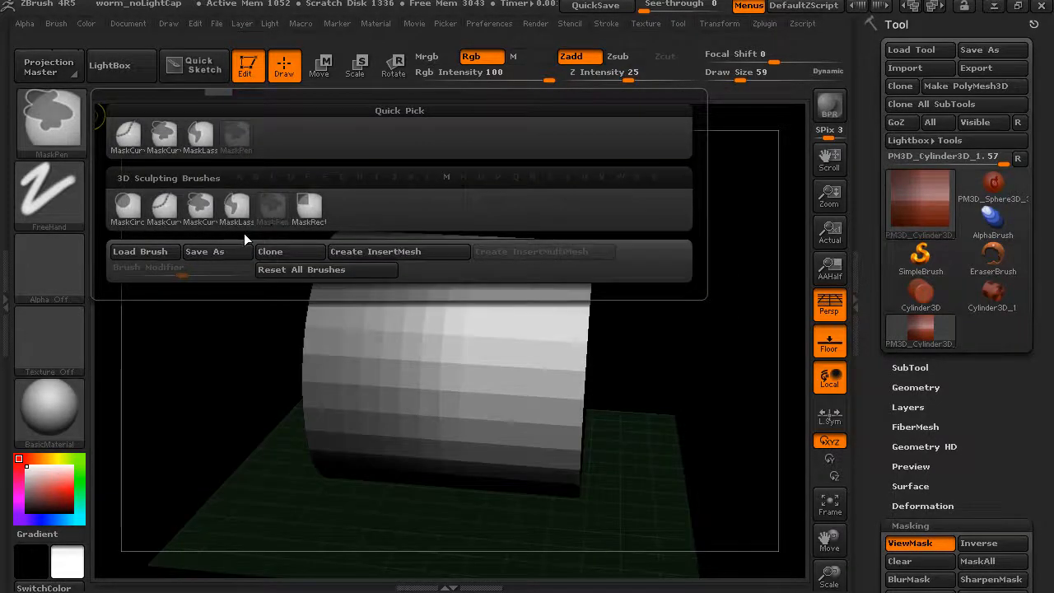
mouse_move(237, 220)
Examine the masking options available for the polymesh cylinder, collapse them and inspect the masked mesh from several sides
scroll(875, 467, "down", 3)
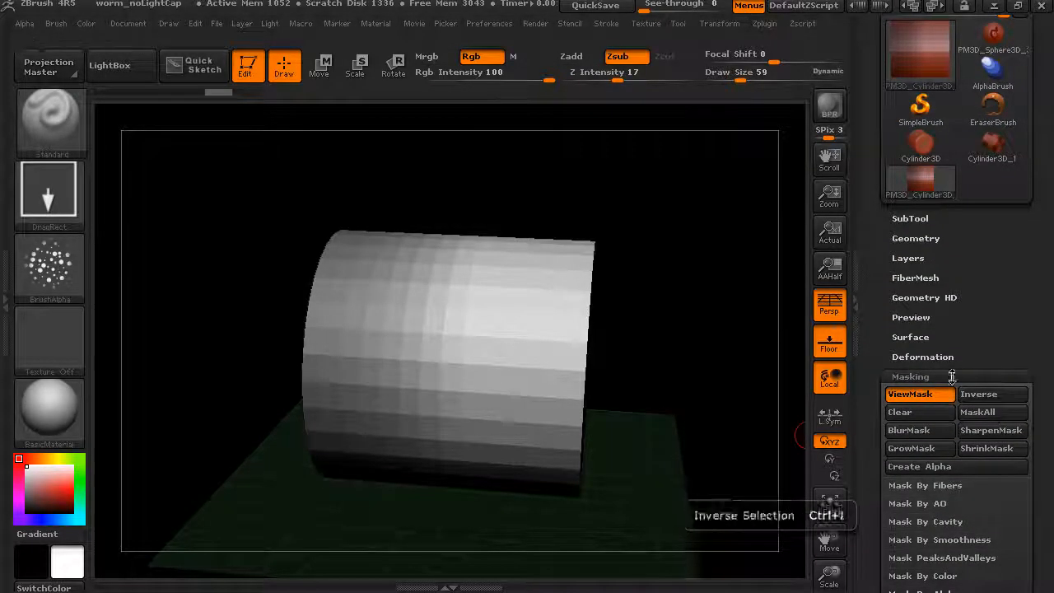
scroll(921, 407, "down", 2)
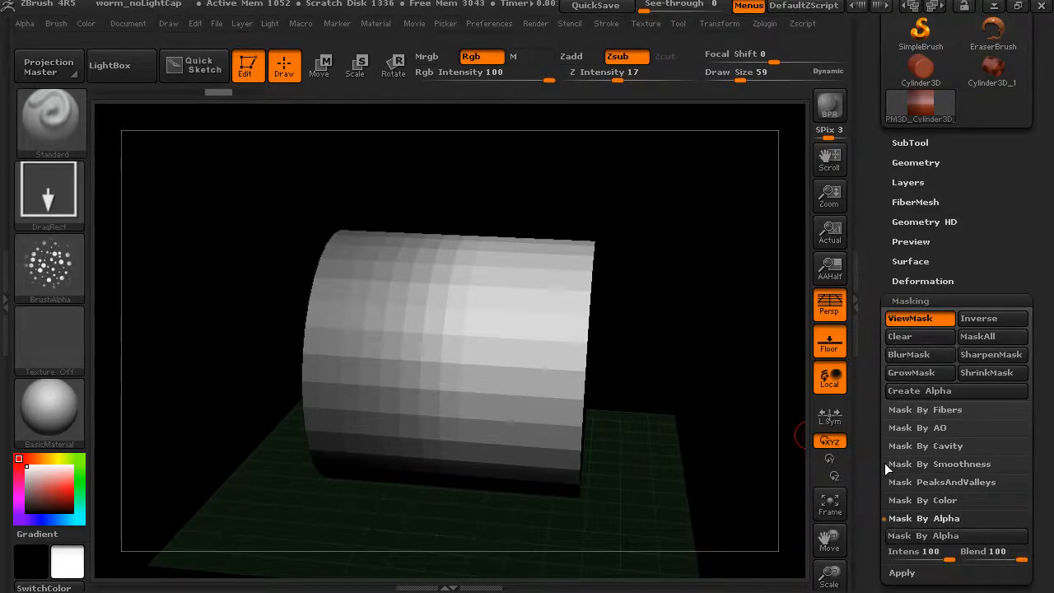
scroll(893, 457, "down", 2)
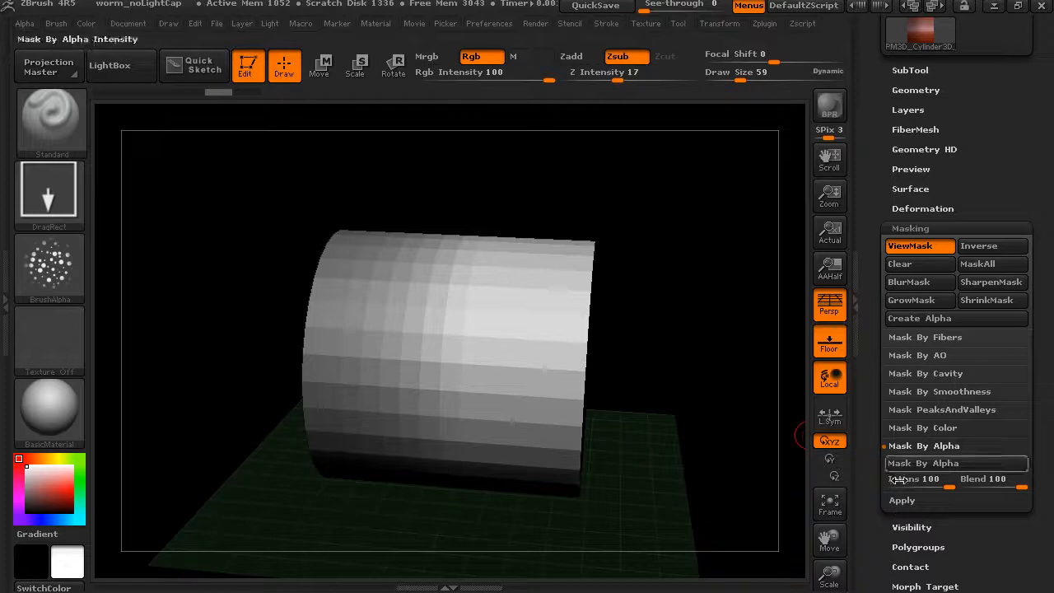
left_click(910, 228)
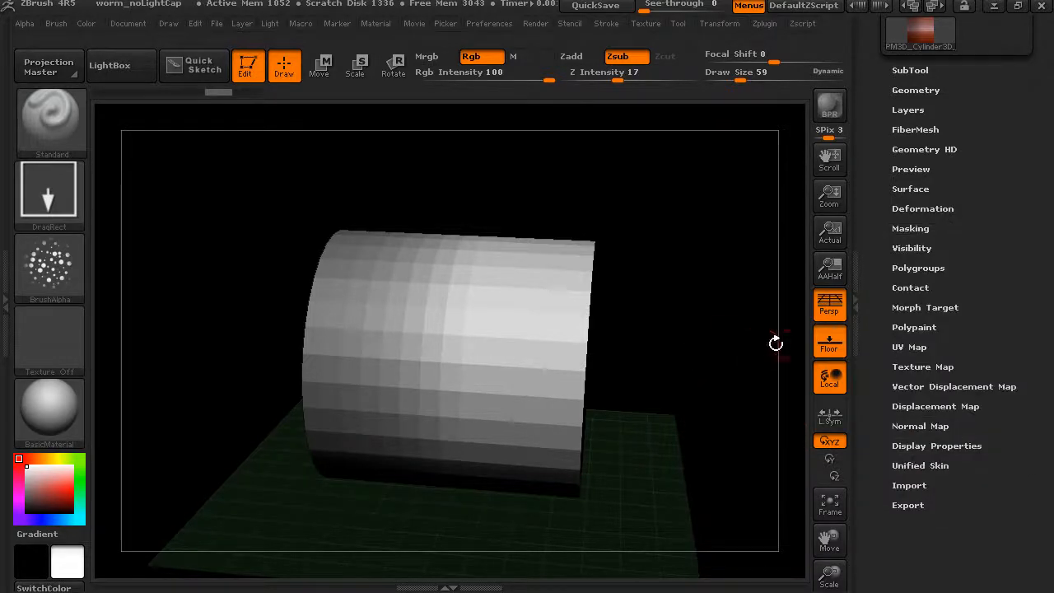
left_click_drag(744, 330, 716, 384)
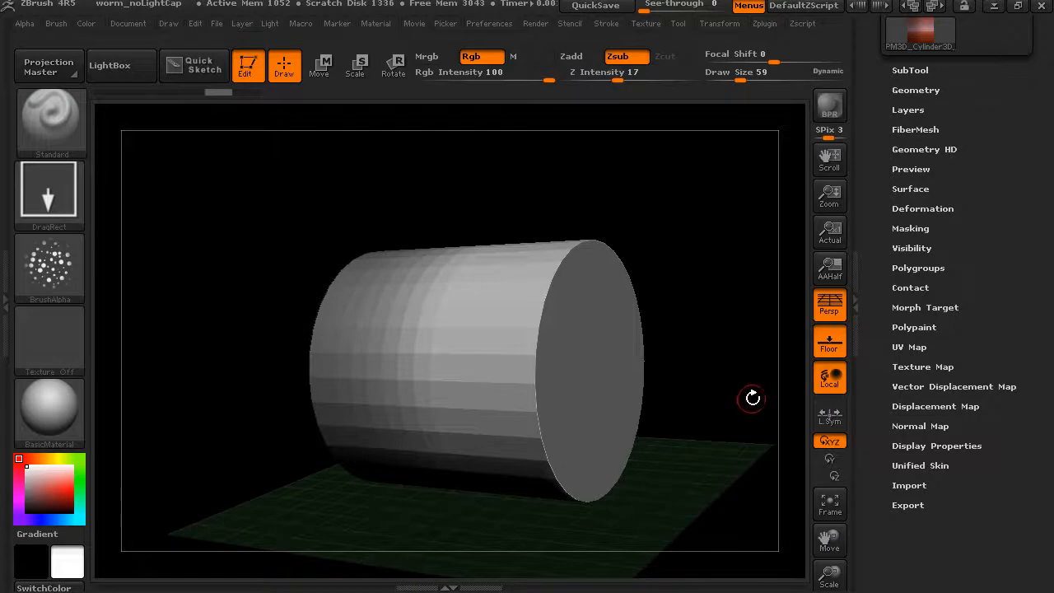
left_click_drag(742, 403, 790, 456)
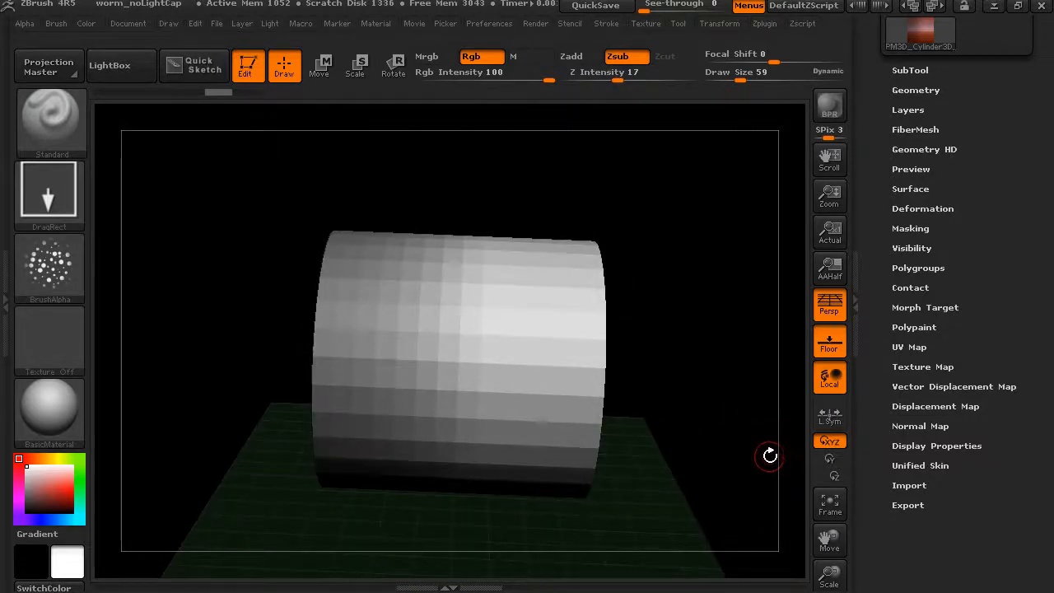
left_click_drag(730, 376, 730, 326)
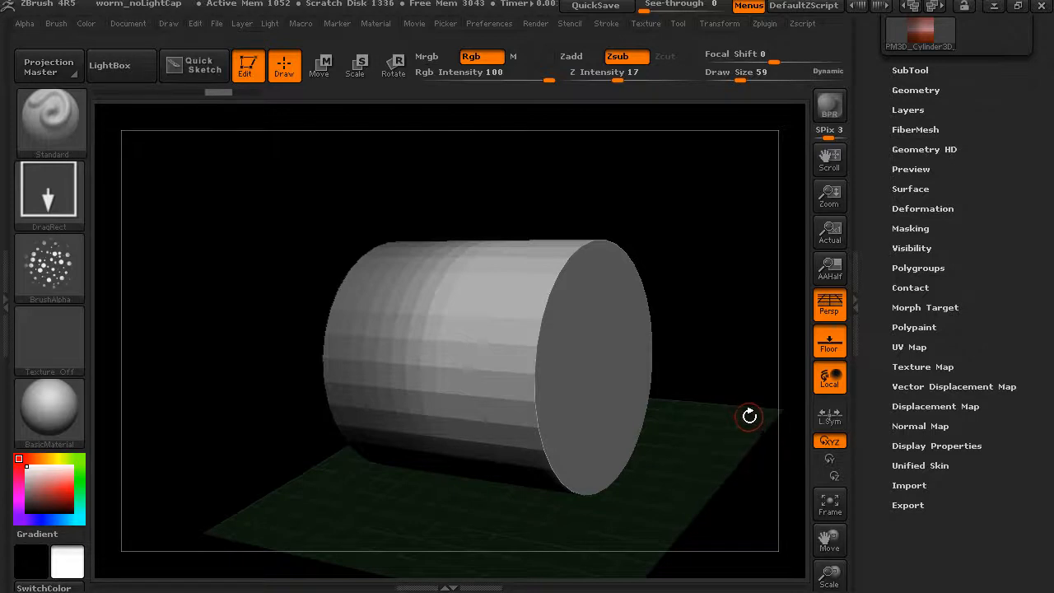
Open the Deformation options and look through the available deformers
left_click(897, 245)
left_click_drag(868, 303, 868, 297)
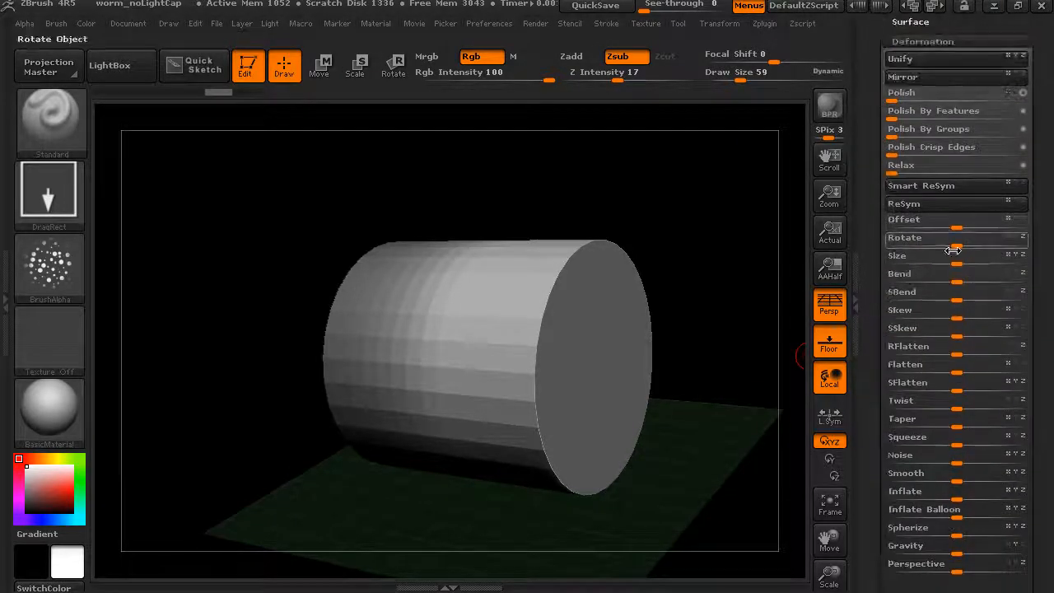
left_click_drag(871, 362, 870, 305)
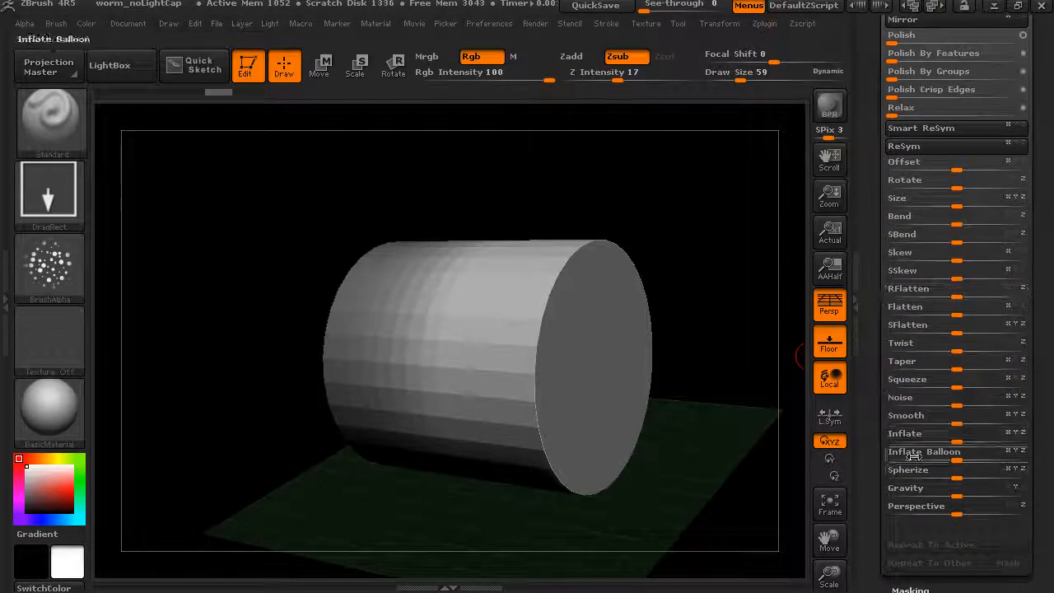